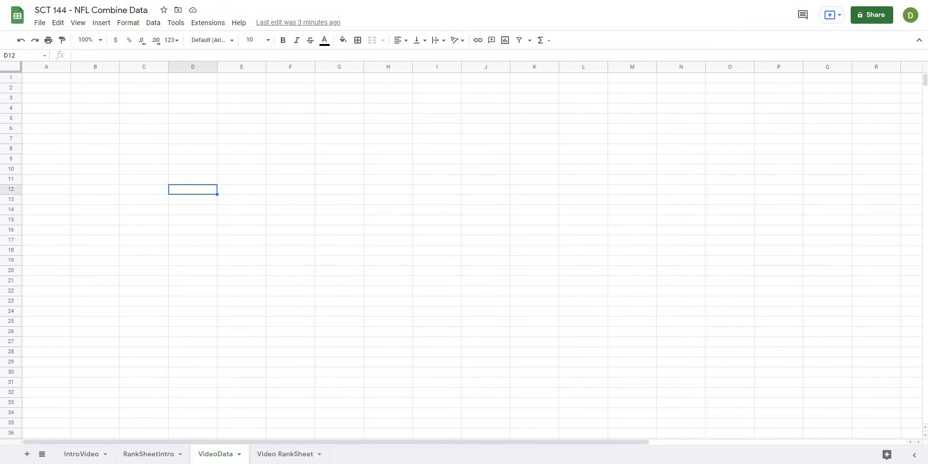
click(96, 119)
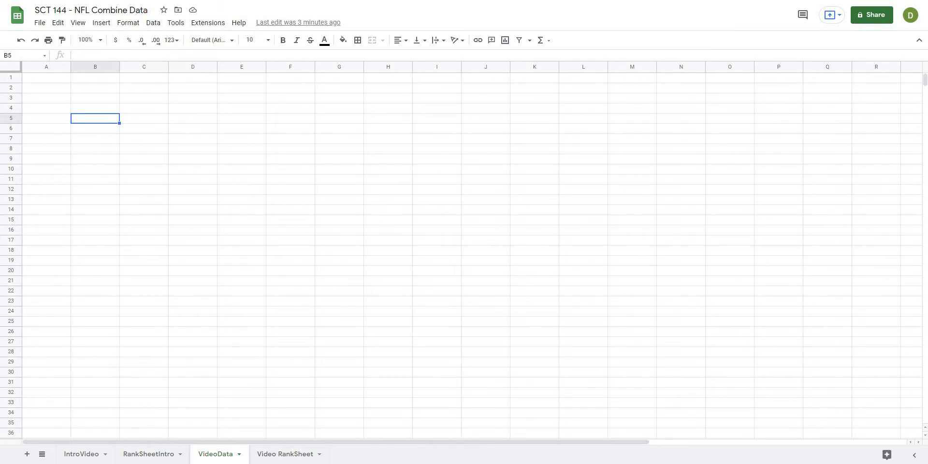
click(144, 139)
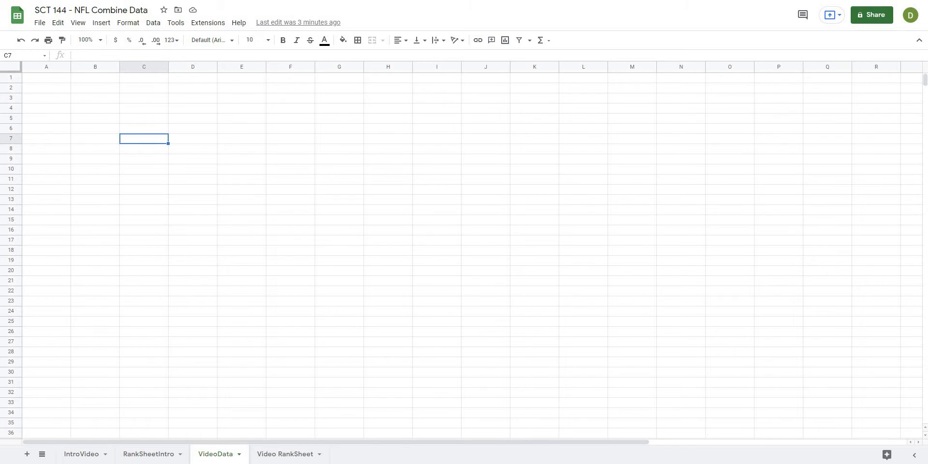
click(47, 80)
click(117, 151)
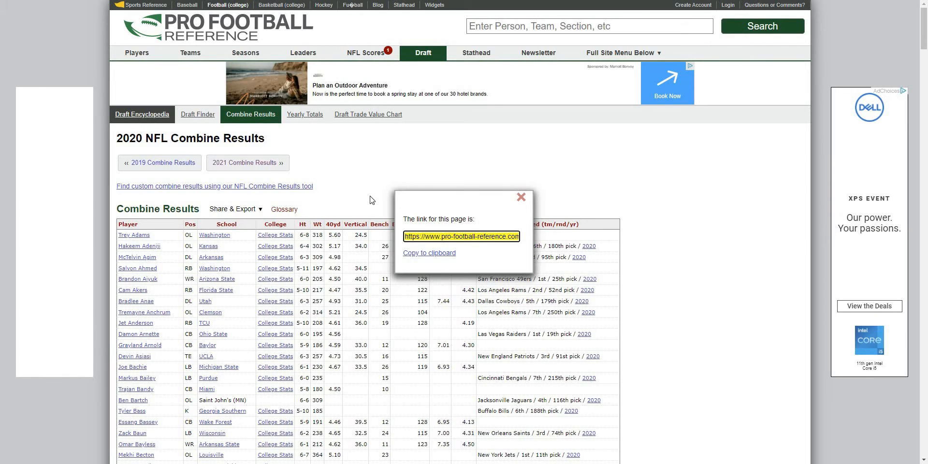
Step: Close the page link popup and look through the full 2020 NFL Combine Results table
click(520, 198)
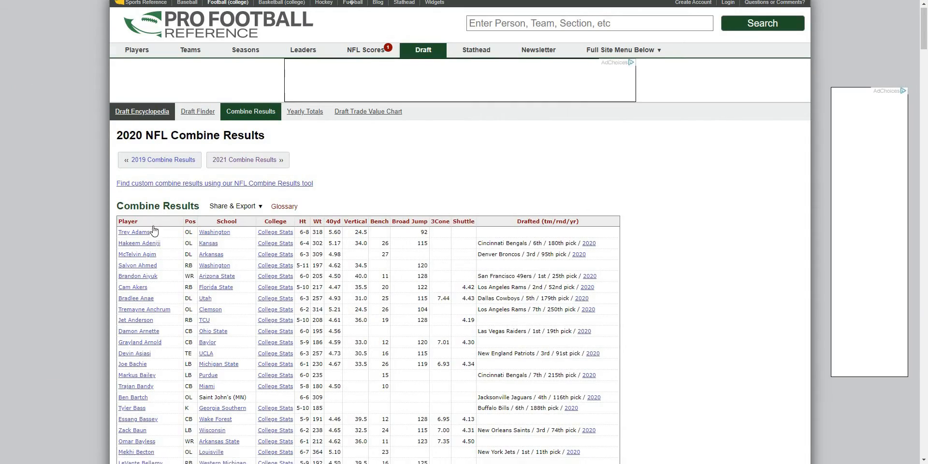
scroll(153, 230, down, 14)
scroll(153, 230, down, 20)
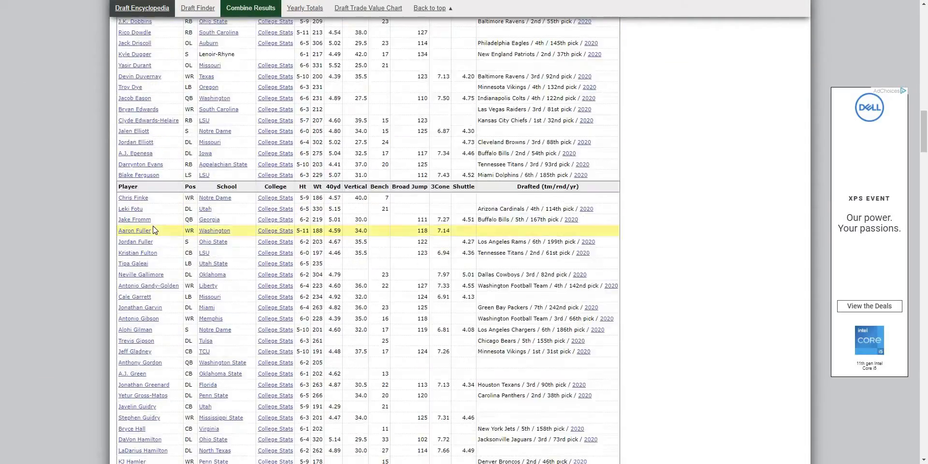
scroll(153, 225, down, 20)
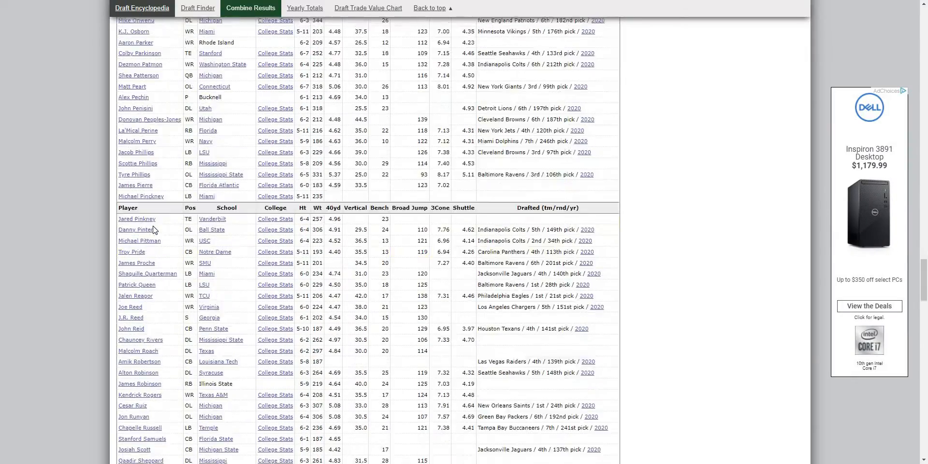
scroll(154, 230, down, 6)
scroll(143, 249, up, 18)
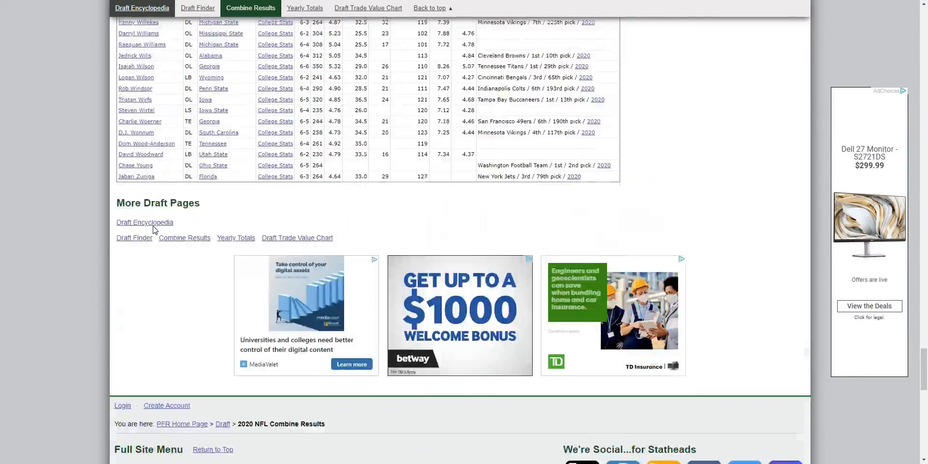
scroll(143, 249, up, 20)
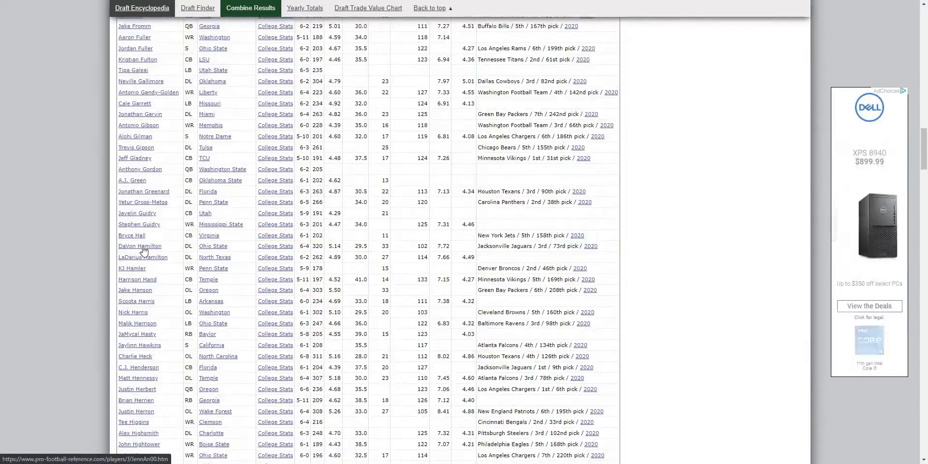
scroll(143, 249, up, 15)
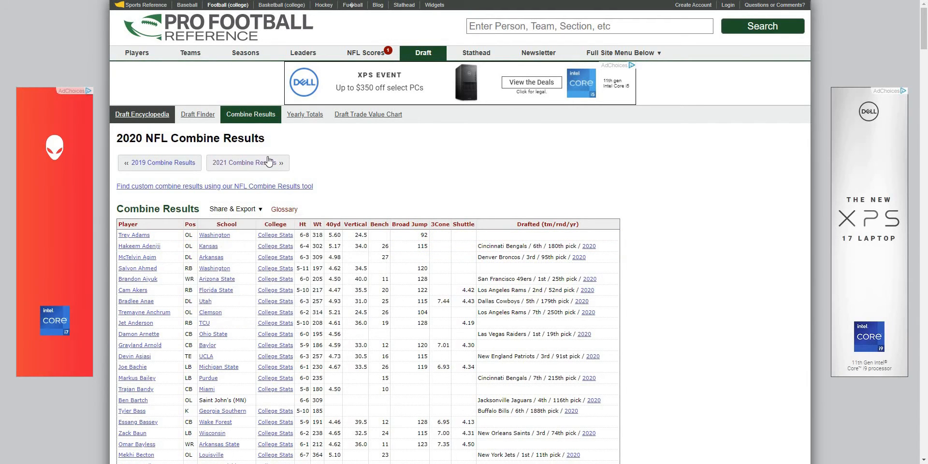
Step: Go forward through the yearly pages to the 2022 NFL Combine Results and look over its table
click(234, 165)
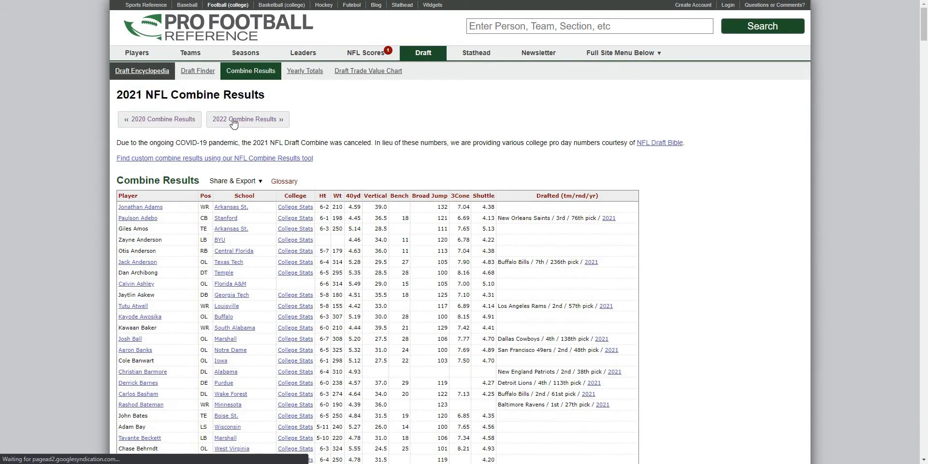
click(234, 121)
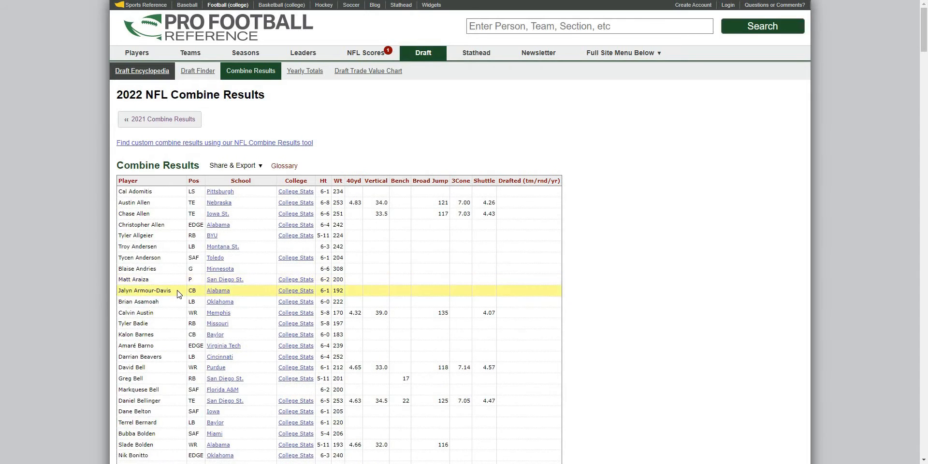
scroll(182, 292, down, 4)
scroll(172, 315, down, 5)
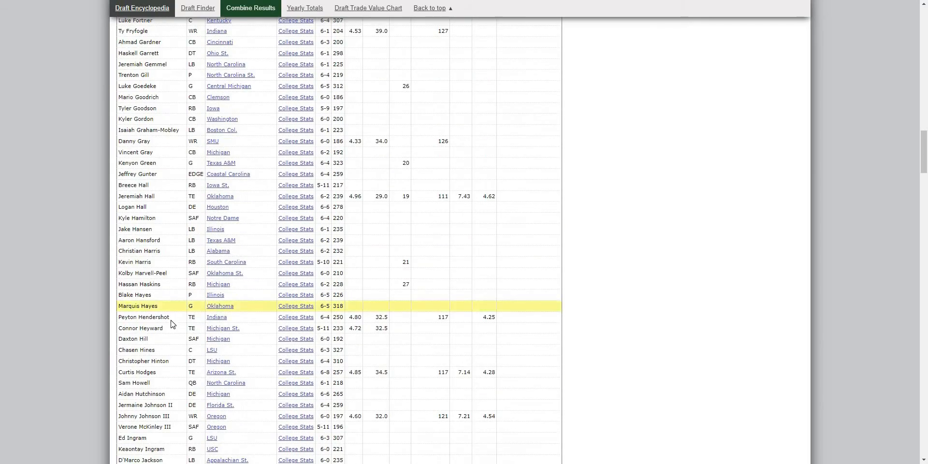
scroll(173, 329, up, 10)
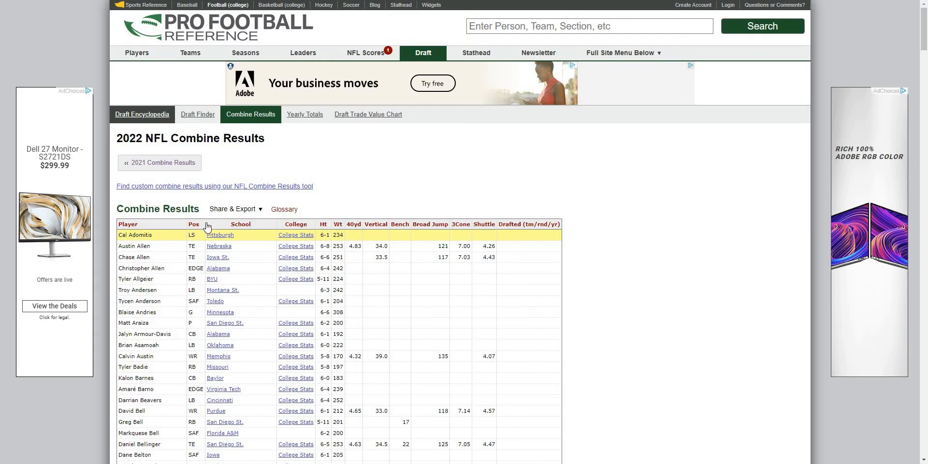
Step: Get the link to the 2022 Combine Results table and copy it to the clipboard
mouse_move(264, 212)
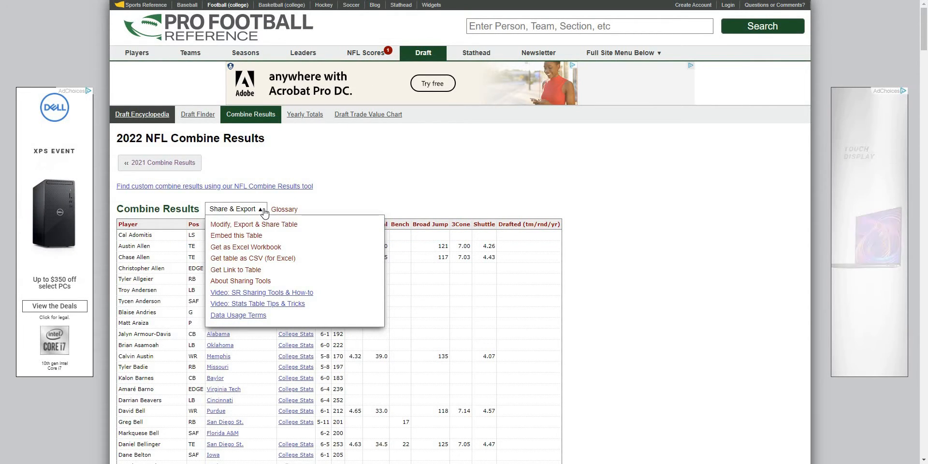
click(223, 274)
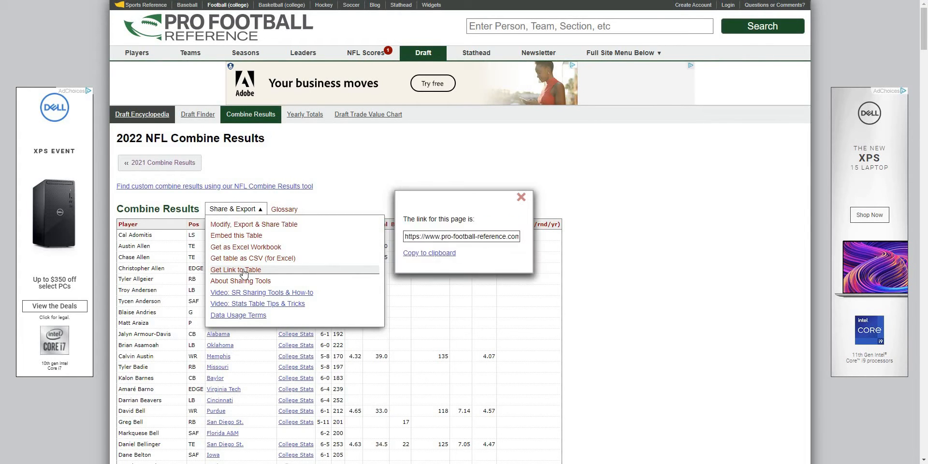
click(433, 253)
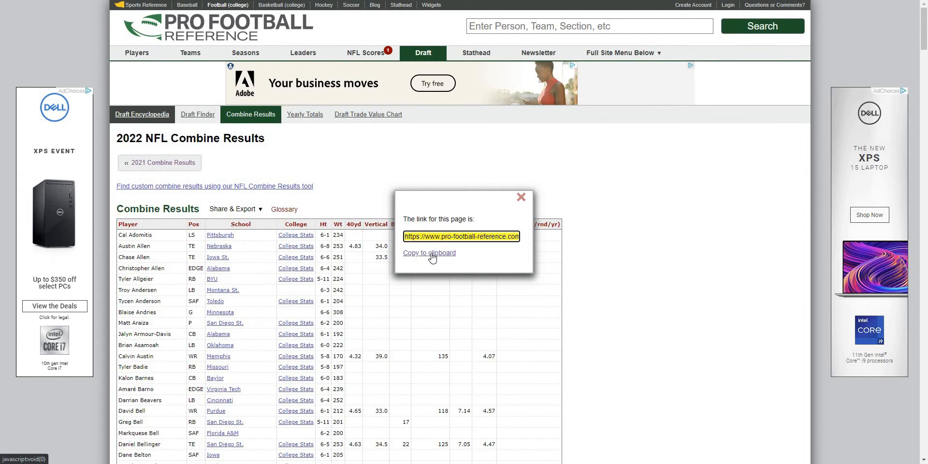
Step: Switch to the SCT 144 - NFL Combine Data spreadsheet and start an IMPORTHTML formula in cell A1 of VideoData
click(193, 0)
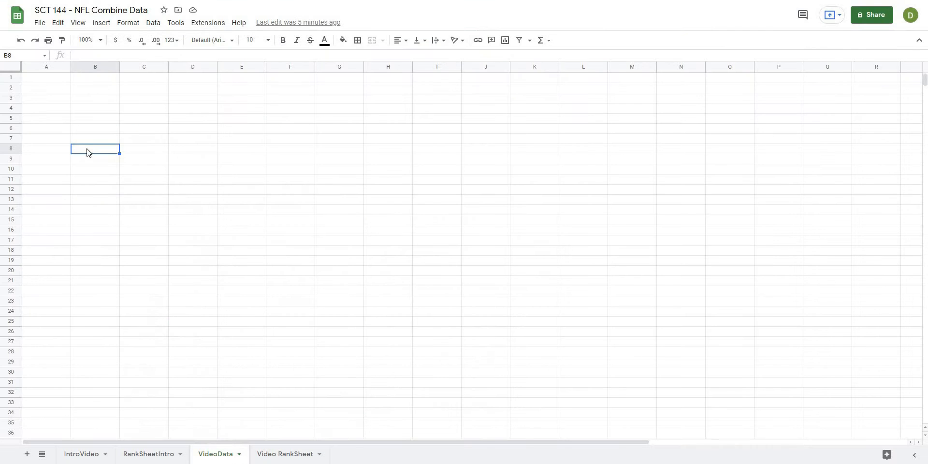
click(54, 82)
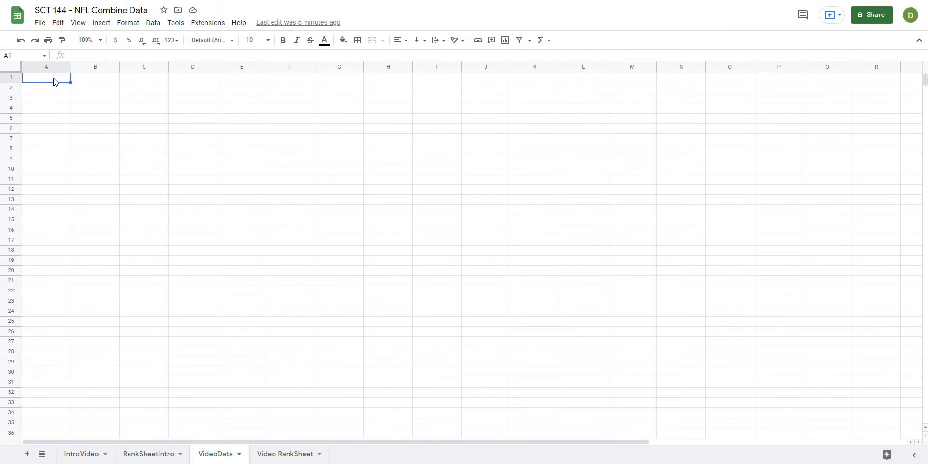
text(=o,)
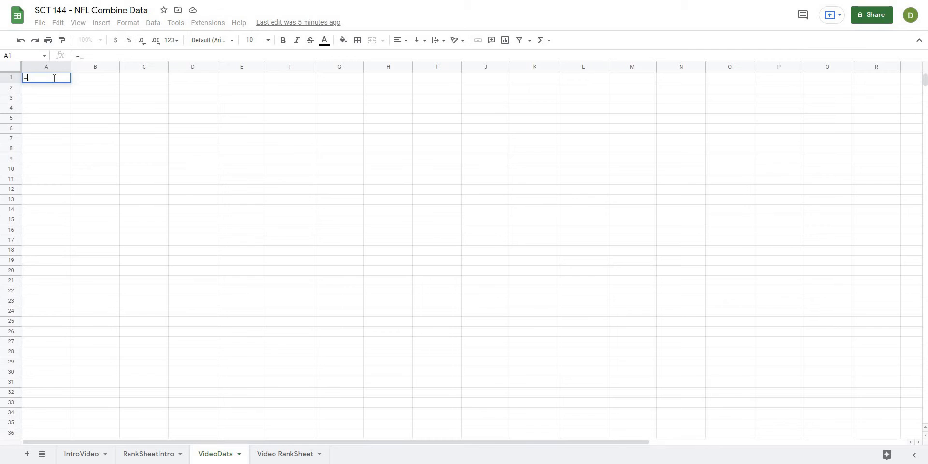
key(BackSpace)
key(BackSpace)
text(imp)
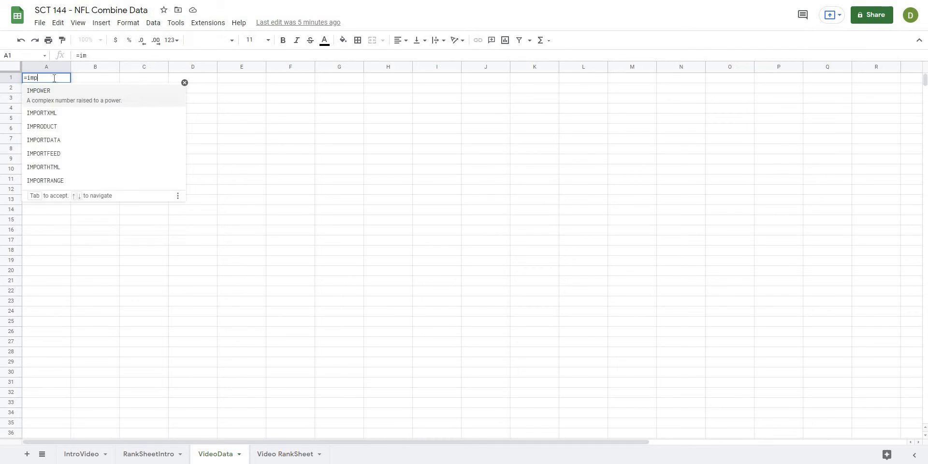
text(orthtml)
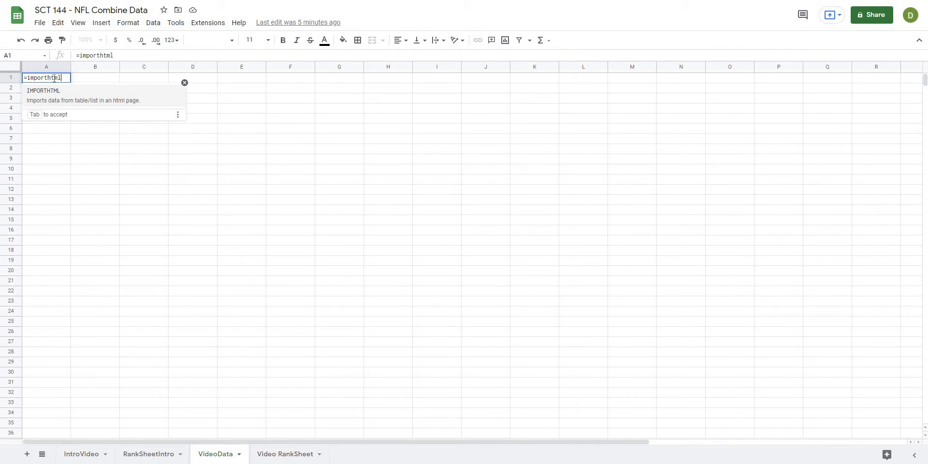
text(()
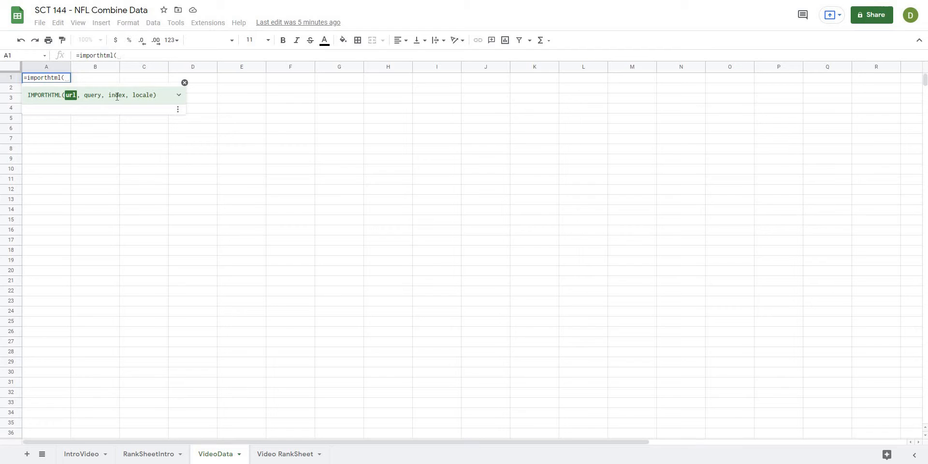
Step: Complete the IMPORTHTML formula with the copied 2022 combine link in quotes as URL, "table" as query and 1 as index
text(")
key(ctrl+v)
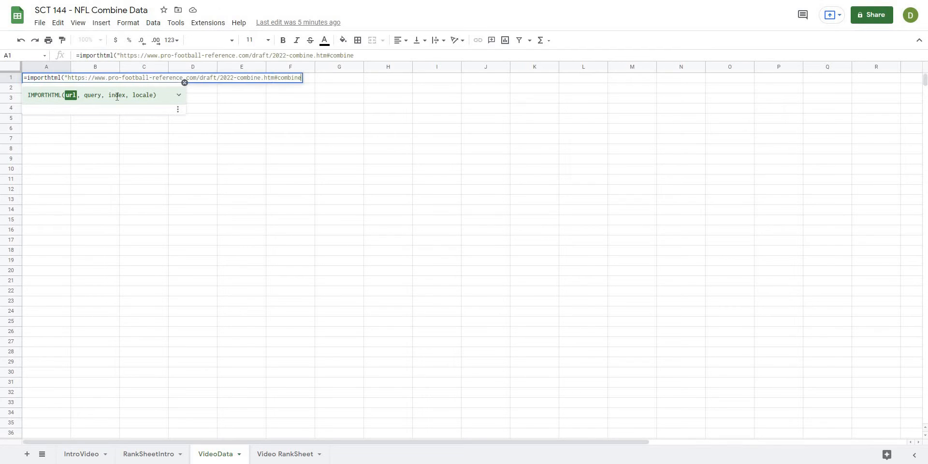
text(")
text(,)
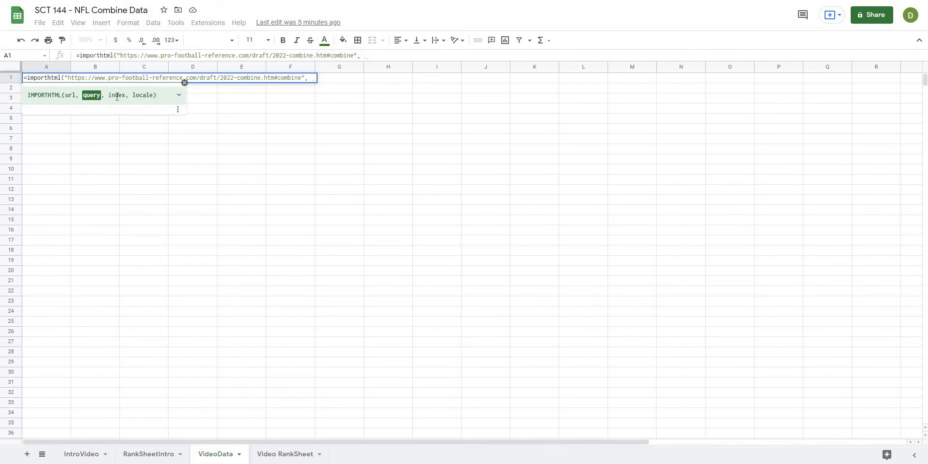
text("table",)
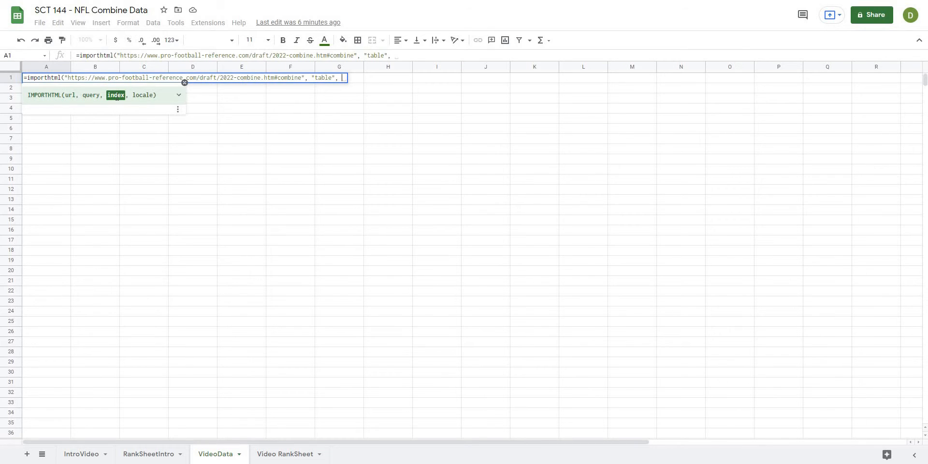
text(1)
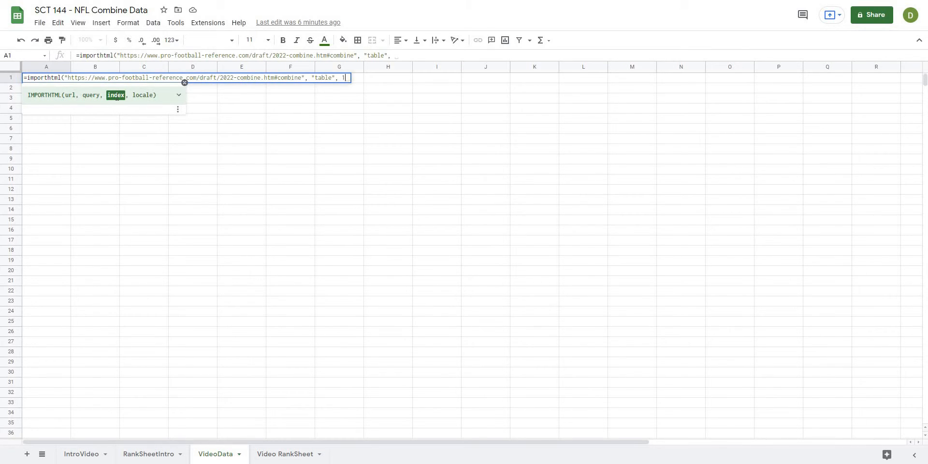
text())
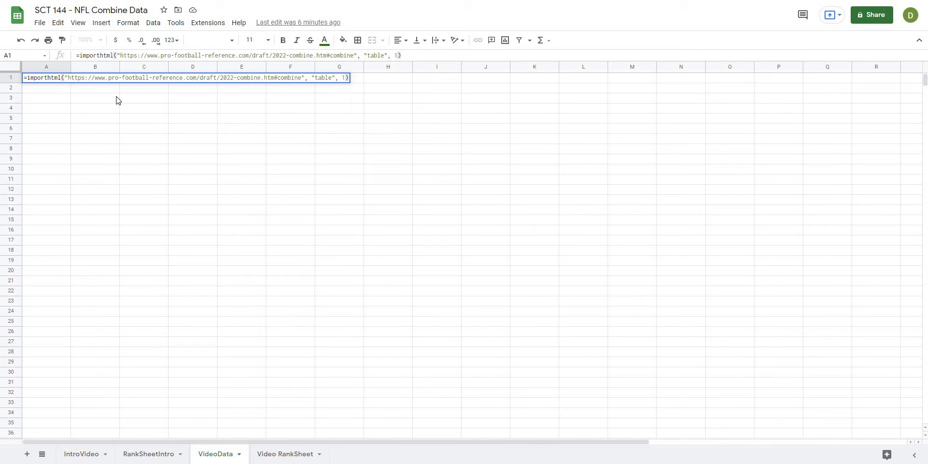
key(Return)
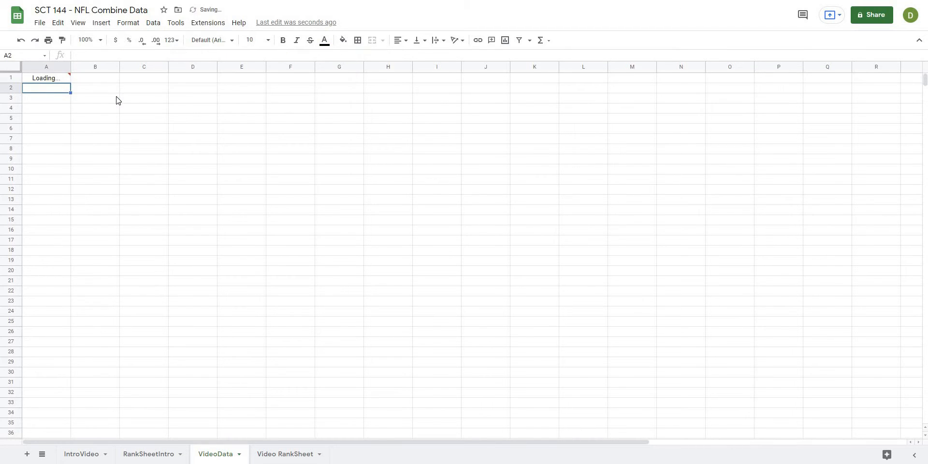
Step: Check the formula in A1 and look through the imported combine rows, including the header rows repeated within the data
key(Up)
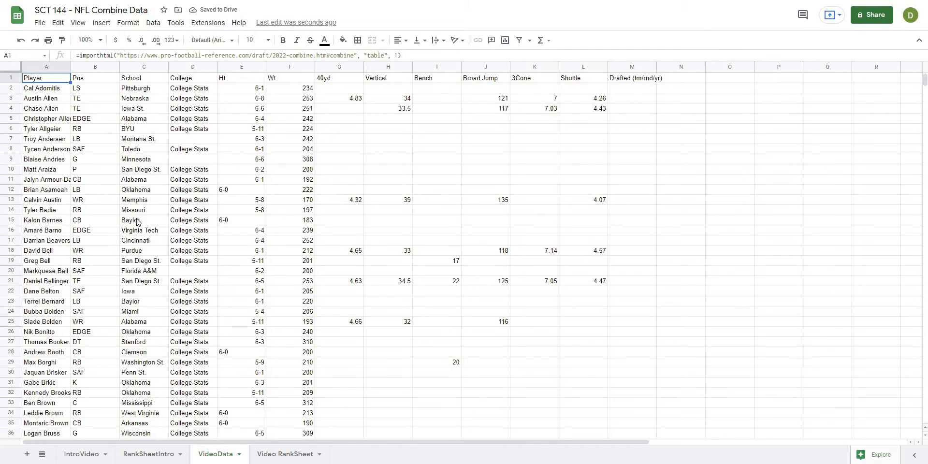
scroll(120, 221, down, 10)
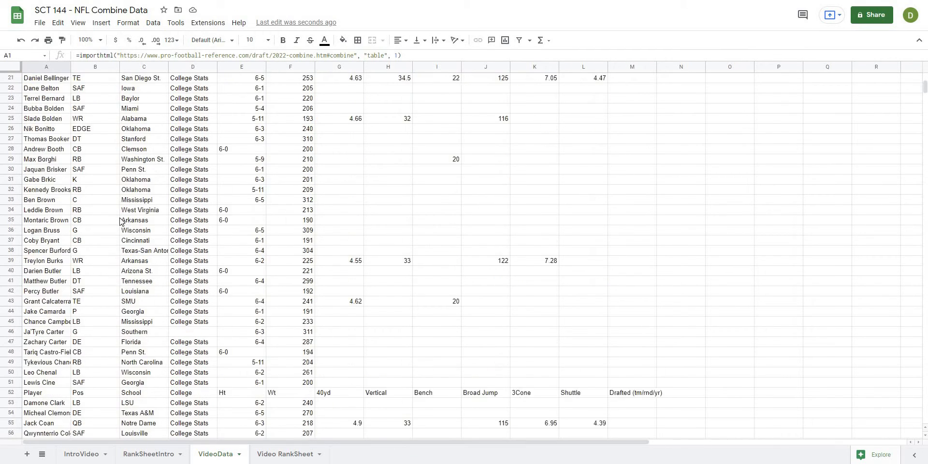
scroll(120, 221, down, 20)
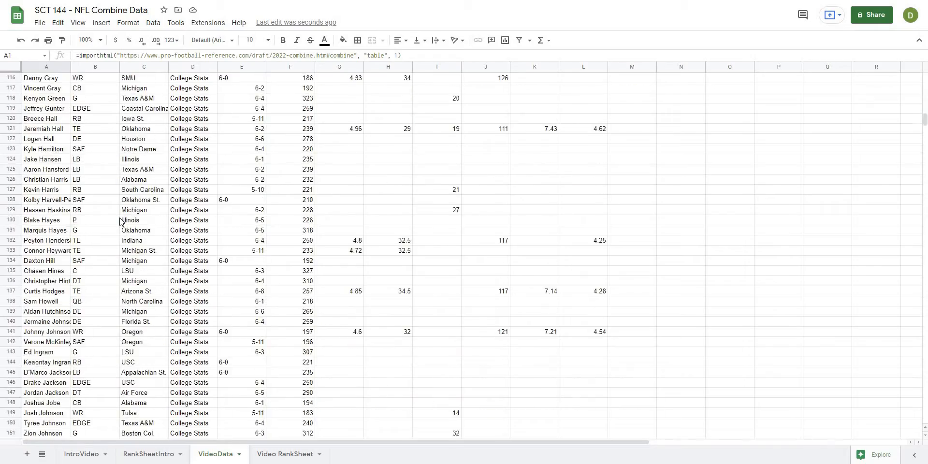
scroll(120, 221, down, 20)
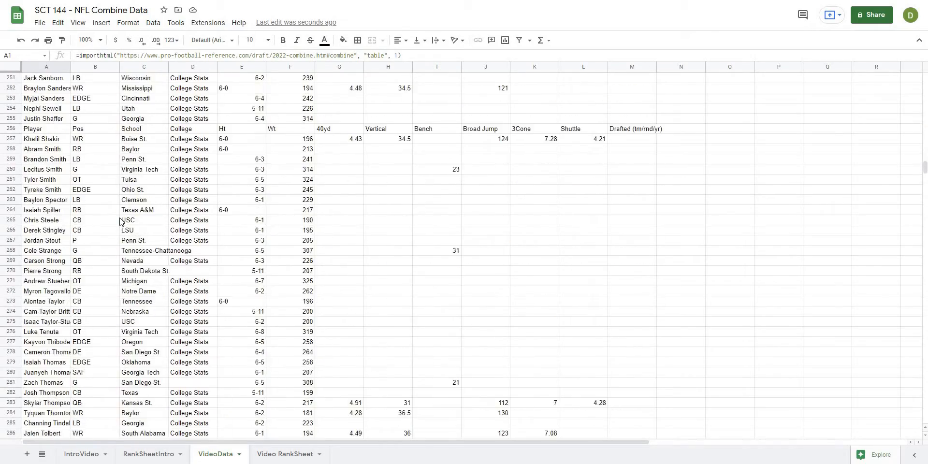
scroll(129, 239, up, 20)
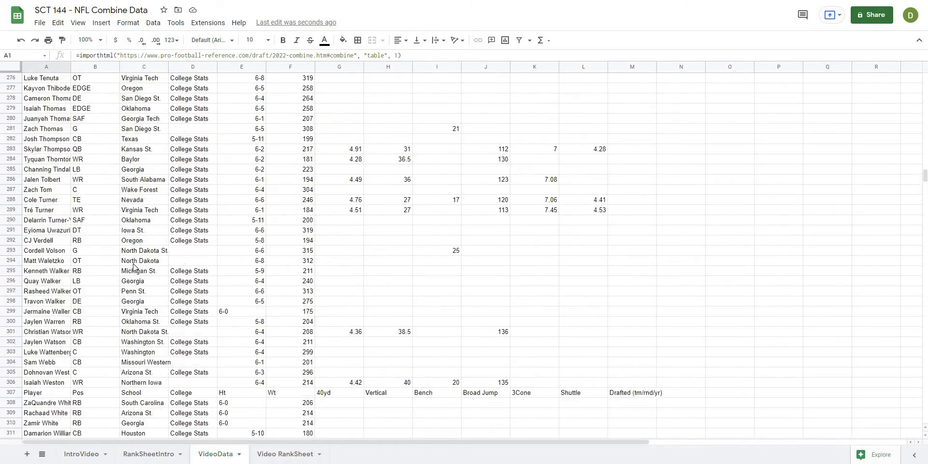
scroll(132, 266, up, 20)
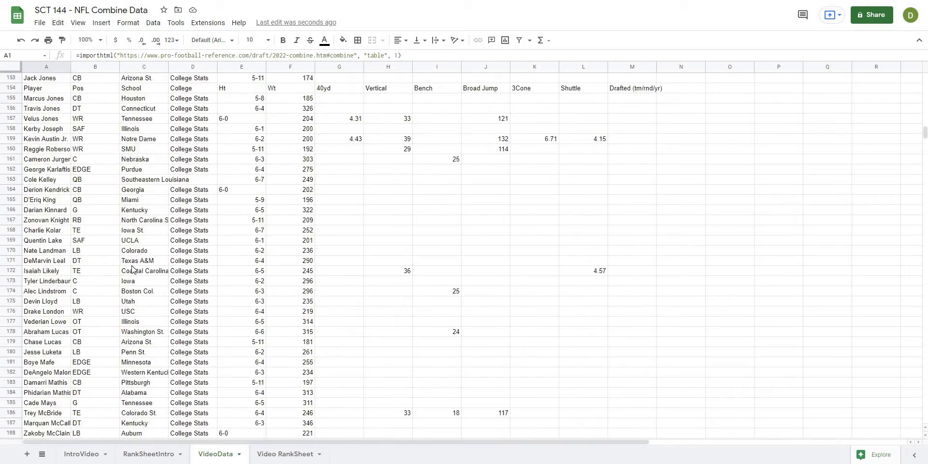
scroll(131, 266, up, 20)
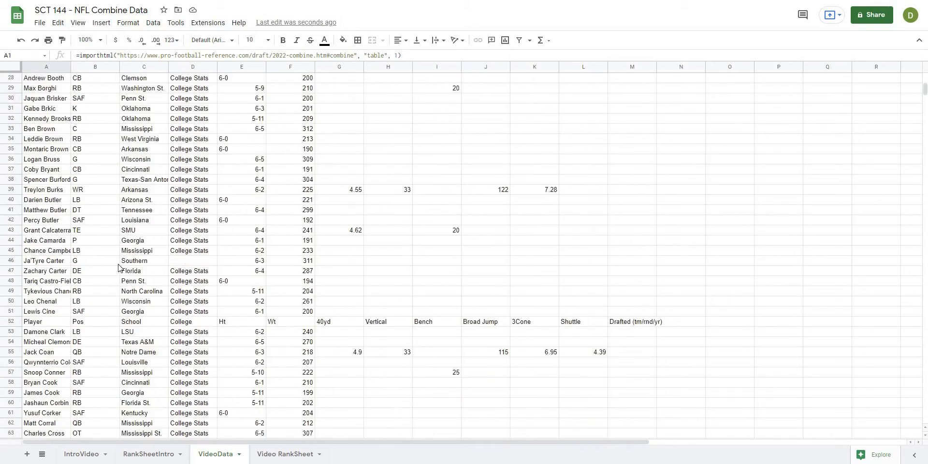
Step: Format the header row A1:M1 with a black fill and bold white text
click(55, 235)
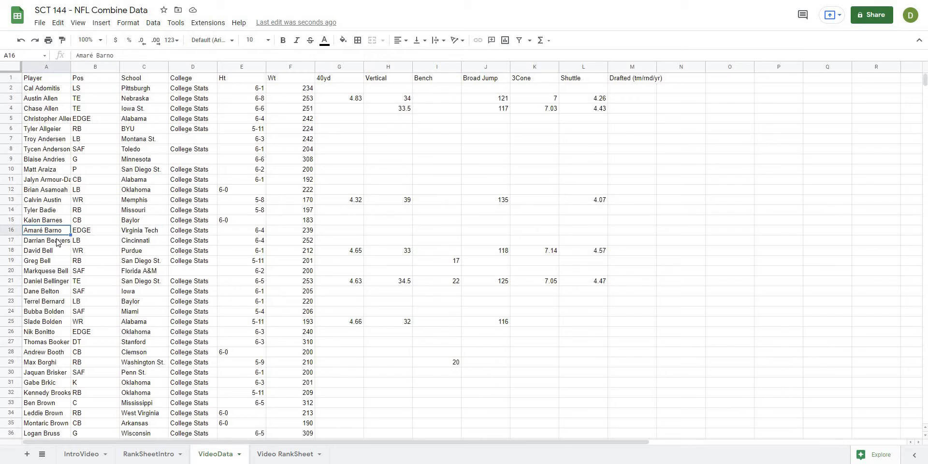
scroll(58, 243, down, 6)
scroll(57, 243, up, 6)
drag(46, 78, 628, 79)
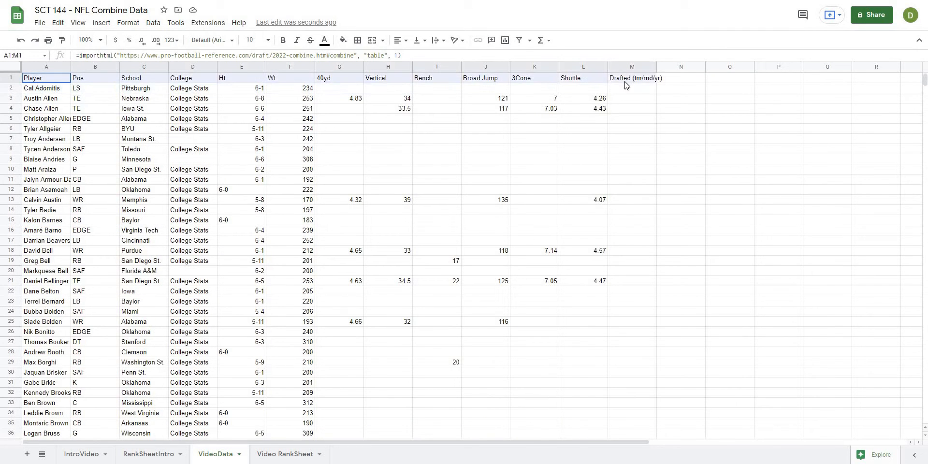
click(342, 40)
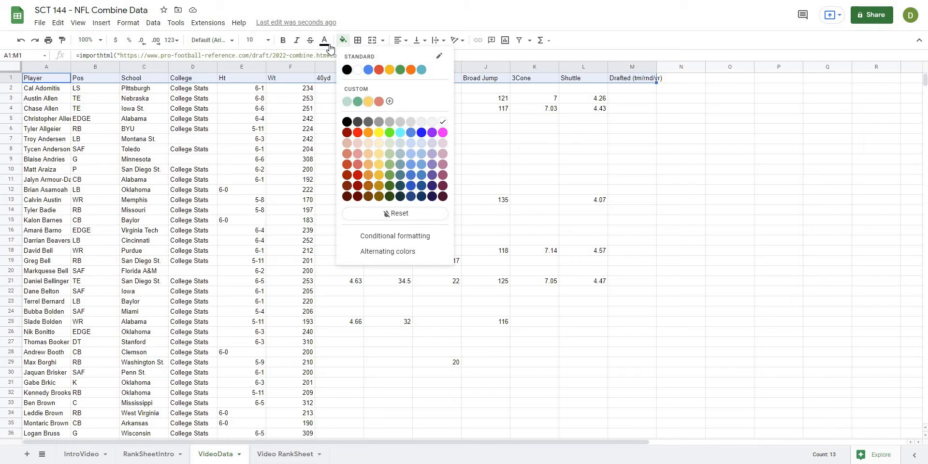
click(346, 69)
click(325, 40)
click(340, 70)
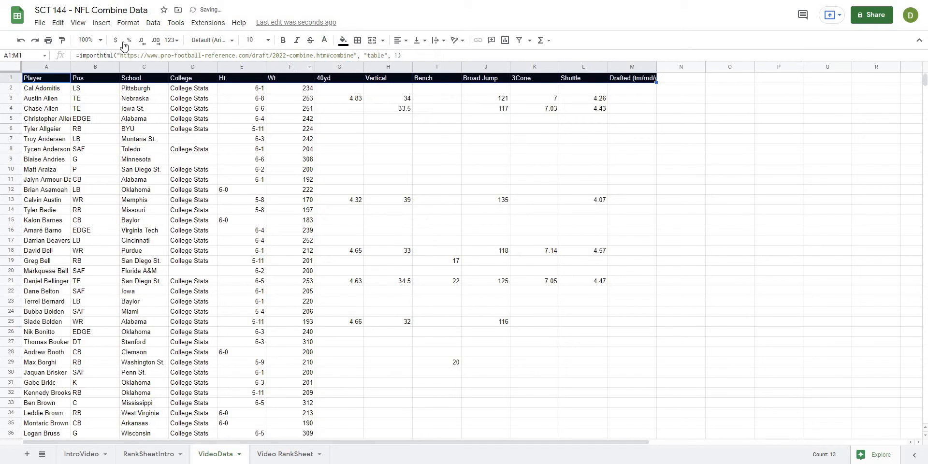
click(283, 40)
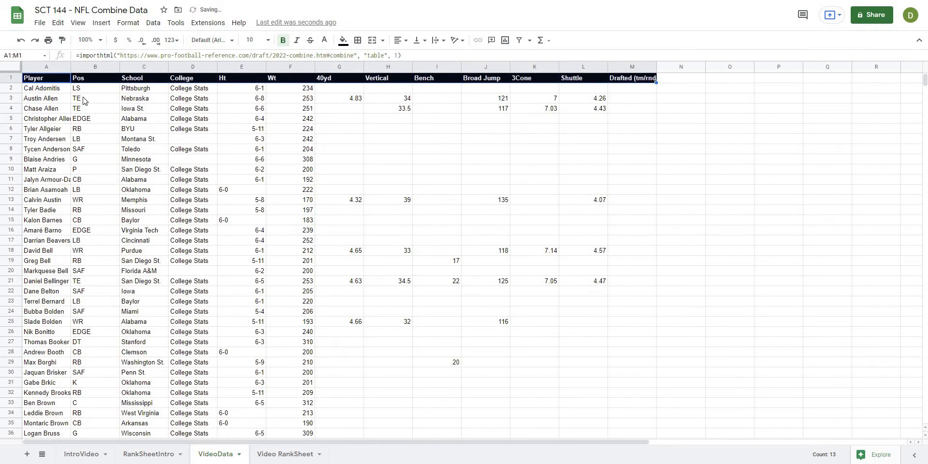
Step: Examine the header rows repeated among the athlete rows across columns A to M, including rows 52, 103 and 154
drag(143, 98, 143, 108)
click(48, 79)
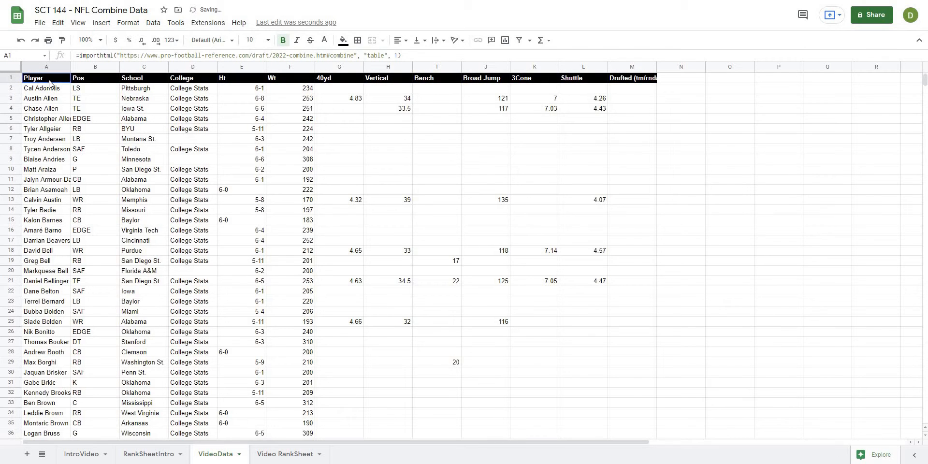
scroll(48, 125, down, 10)
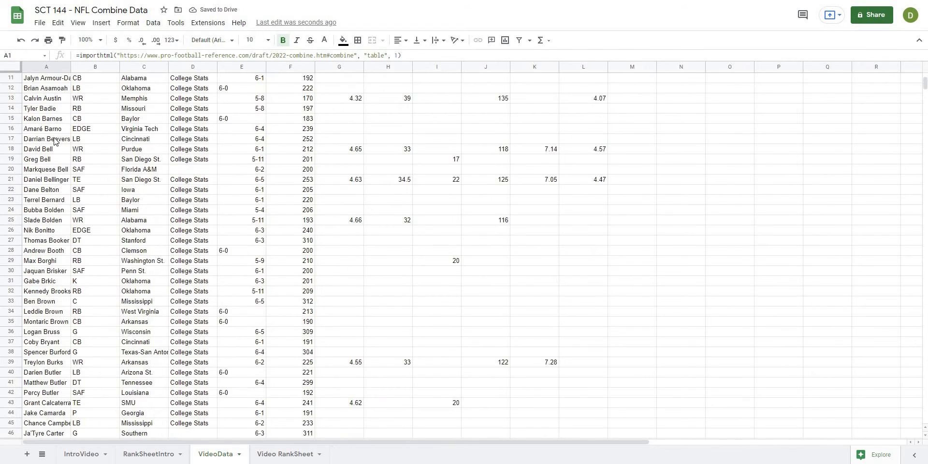
drag(53, 273, 629, 271)
scroll(132, 301, down, 19)
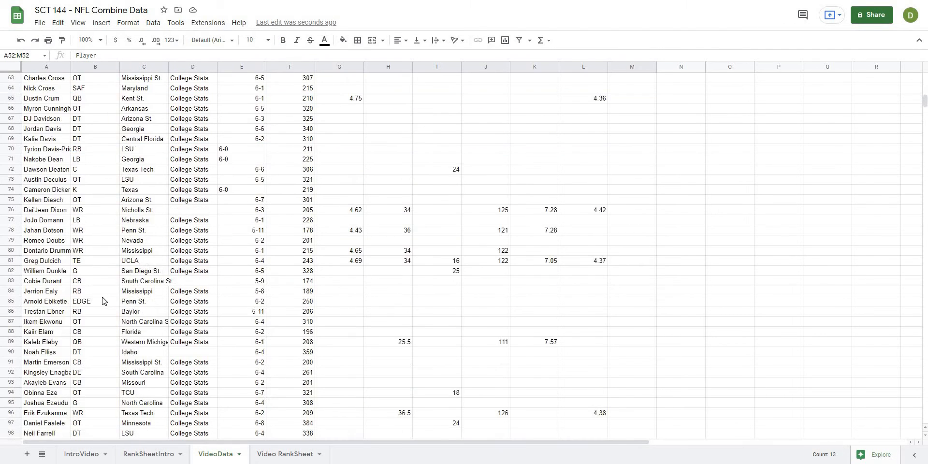
drag(44, 159, 629, 159)
scroll(156, 299, down, 5)
scroll(156, 299, down, 10)
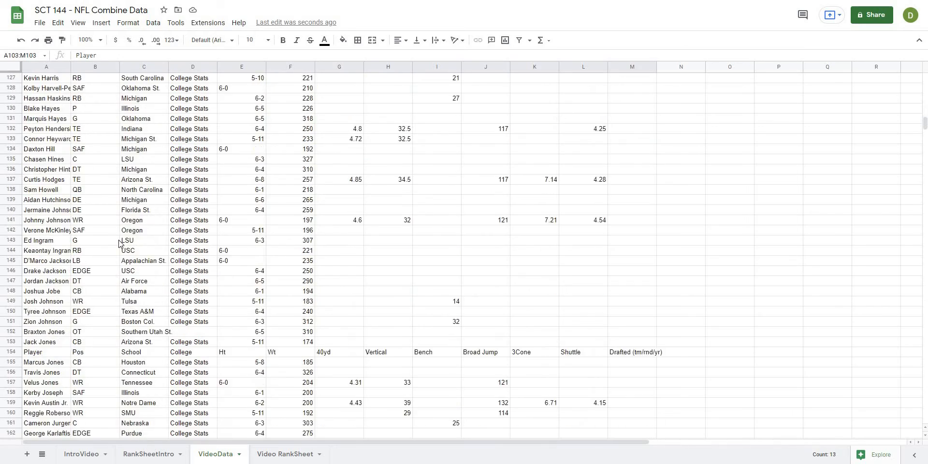
drag(245, 200, 653, 201)
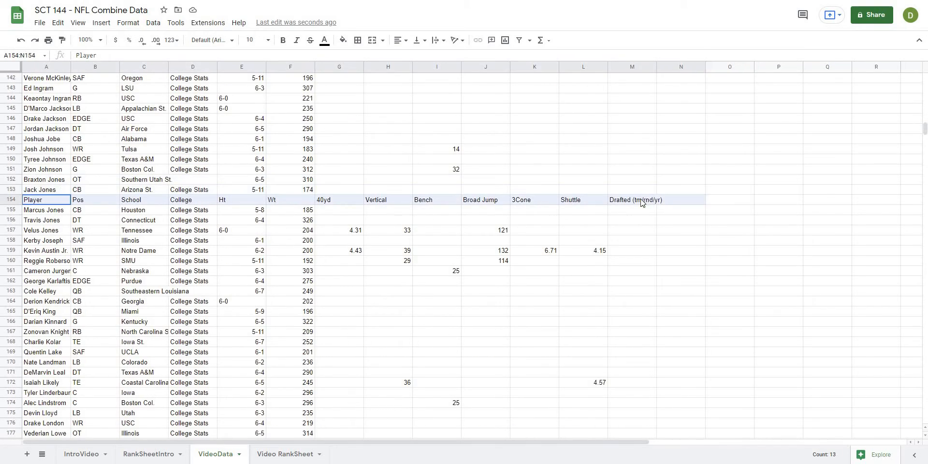
scroll(220, 238, down, 5)
scroll(220, 238, up, 20)
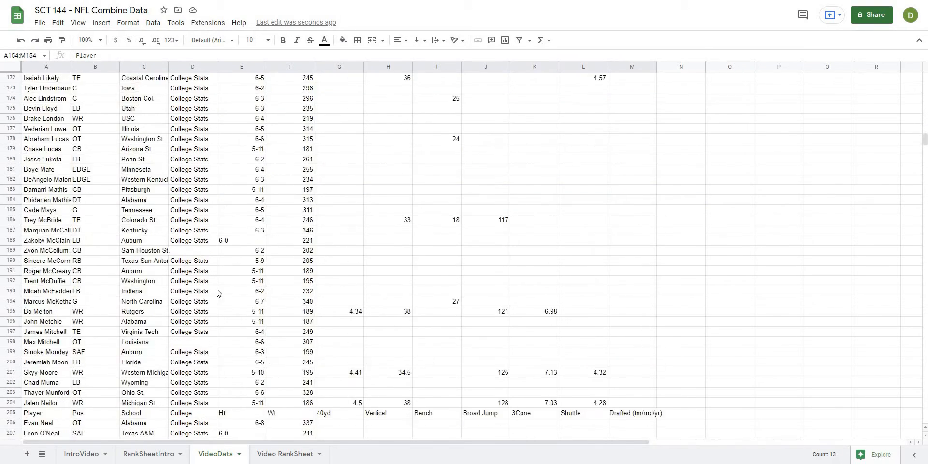
scroll(179, 300, up, 20)
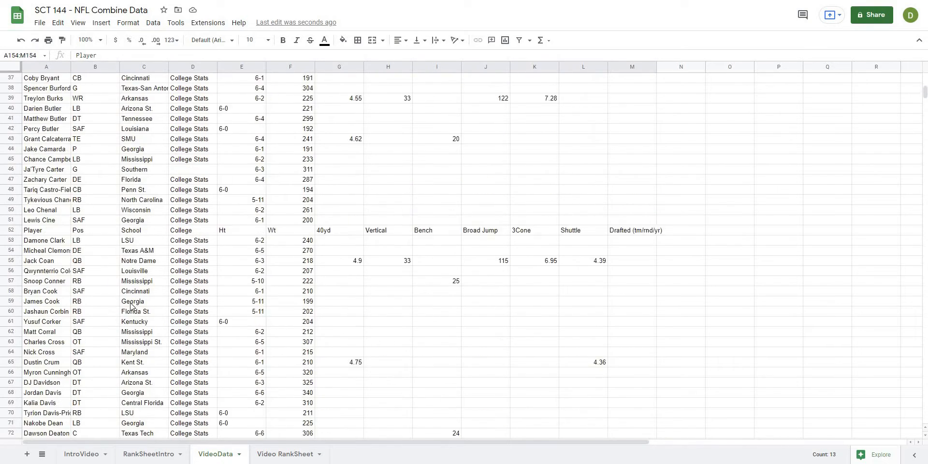
Step: Wrap the IMPORTHTML formula in cell A1 in a UNIQUE function
click(50, 80)
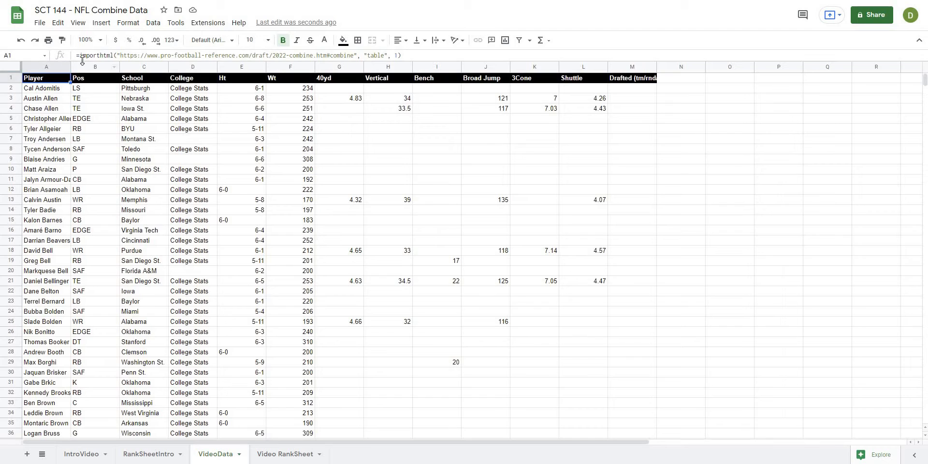
click(114, 55)
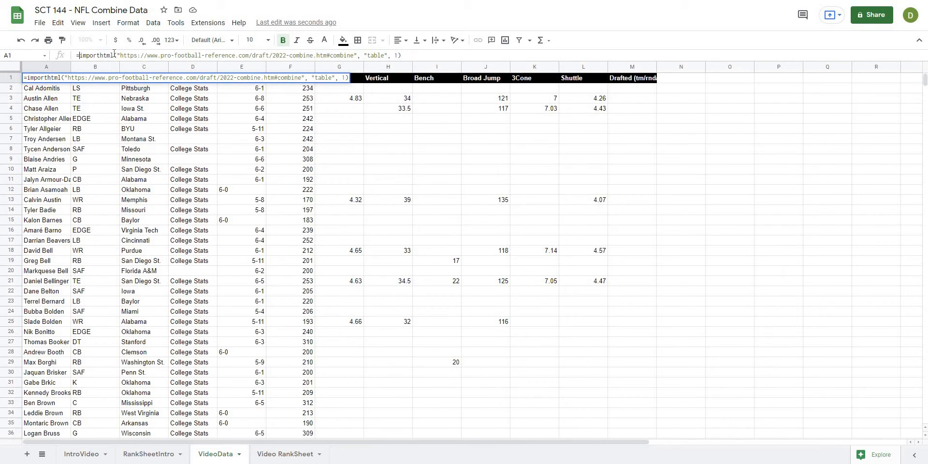
key(ctrl+Left)
text(unique()
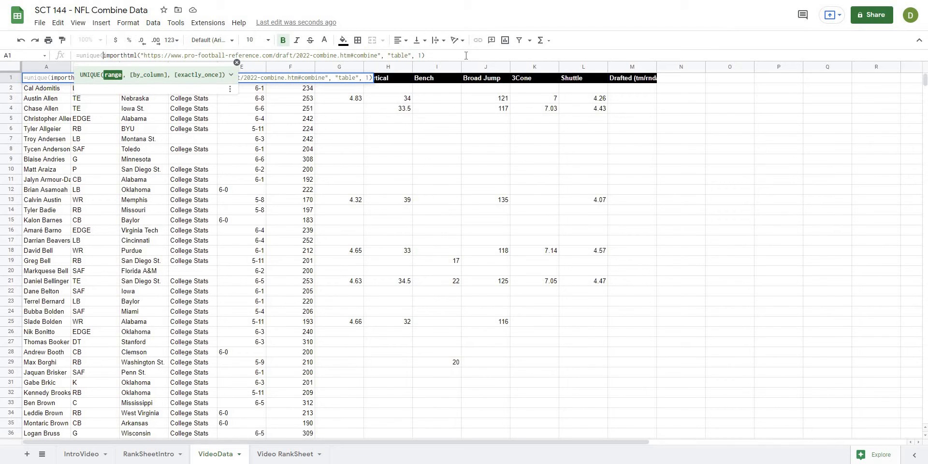
key(End)
text())
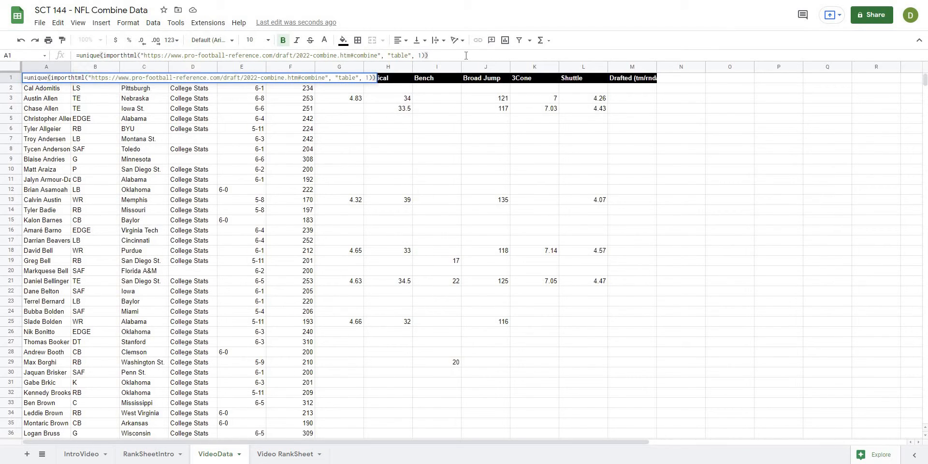
key(Return)
Step: Check the imported rows down to the end of the data for repeated header rows
click(76, 114)
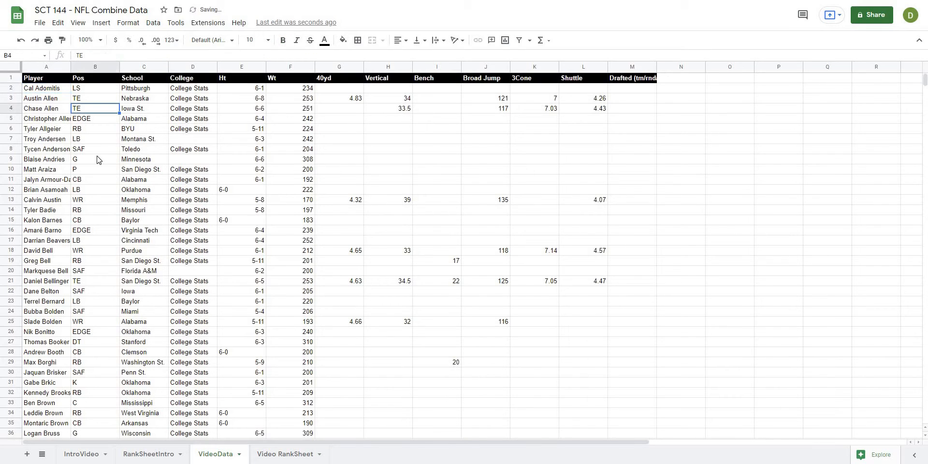
scroll(71, 170, down, 6)
scroll(70, 170, down, 16)
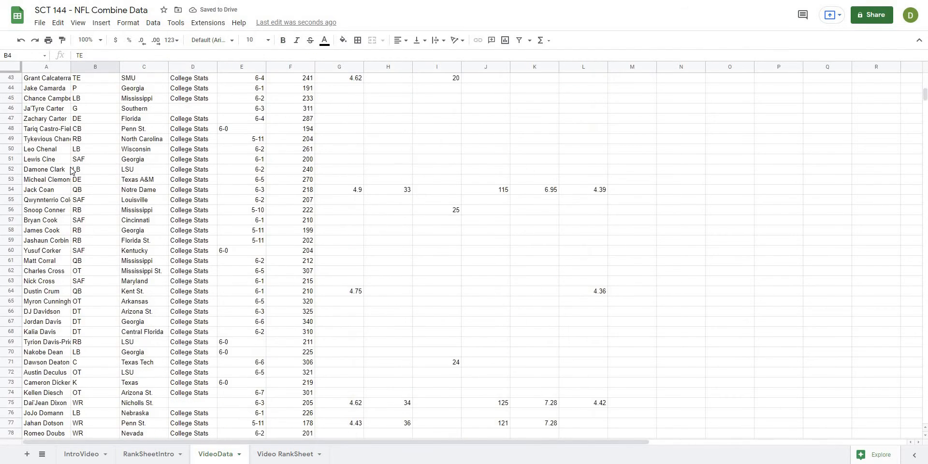
scroll(69, 183, down, 18)
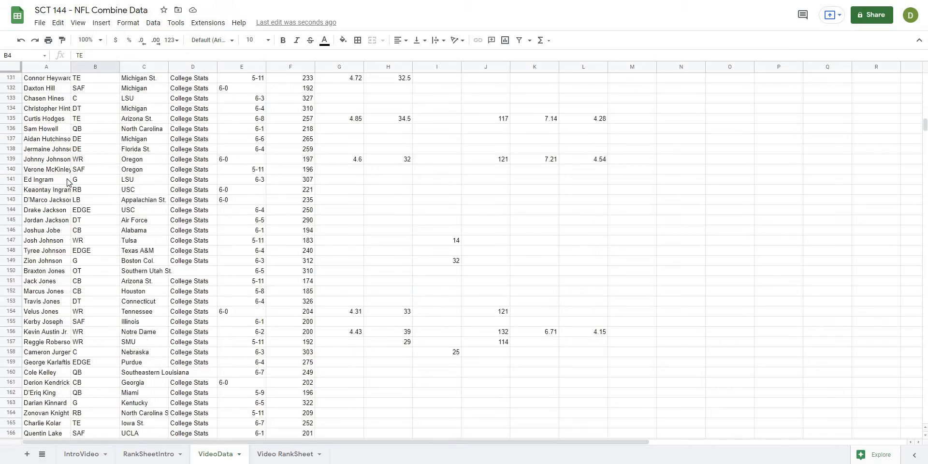
scroll(68, 182, down, 11)
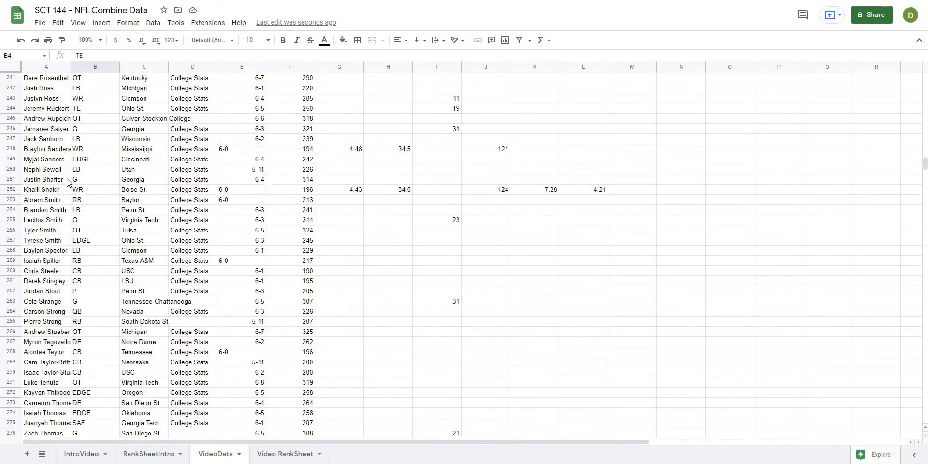
scroll(68, 182, down, 10)
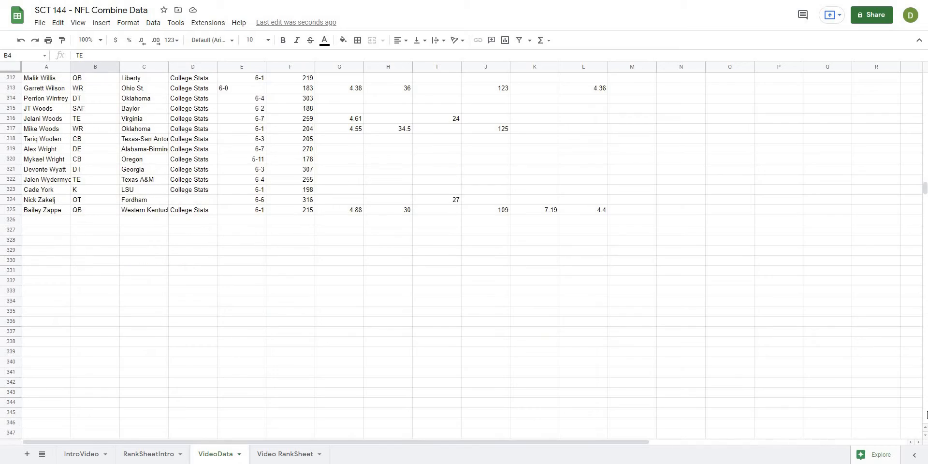
scroll(257, 286, up, 14)
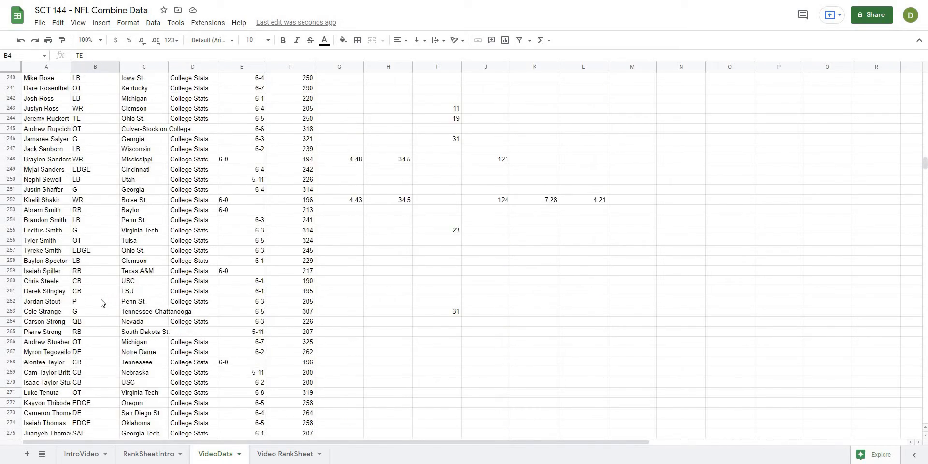
scroll(101, 303, up, 20)
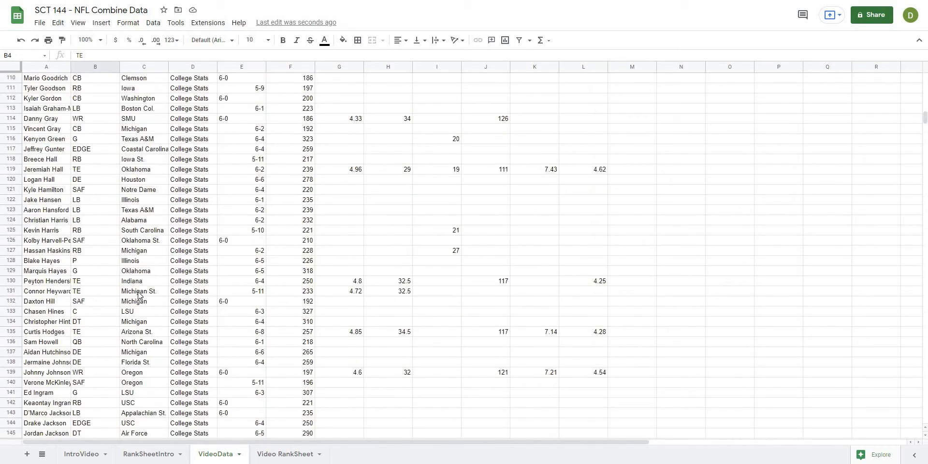
scroll(138, 296, up, 20)
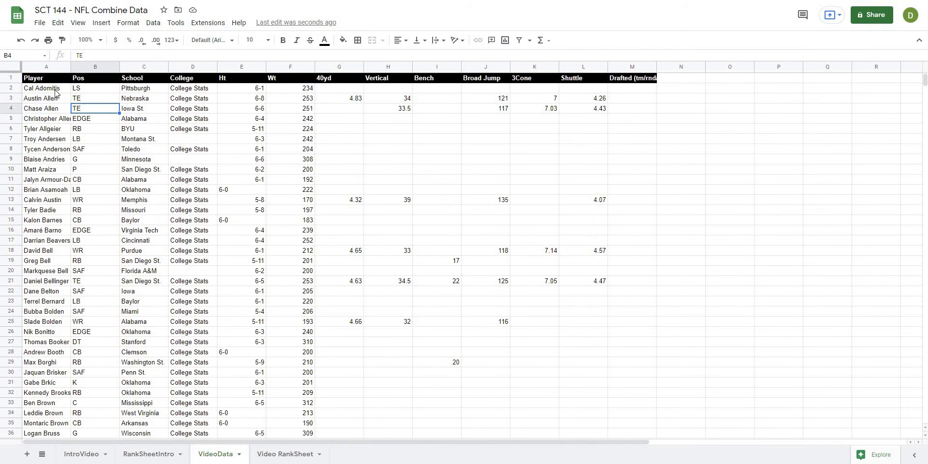
Step: Review the header row A1:M1 against the athlete rows below, including the Pos and School columns
drag(40, 80, 633, 78)
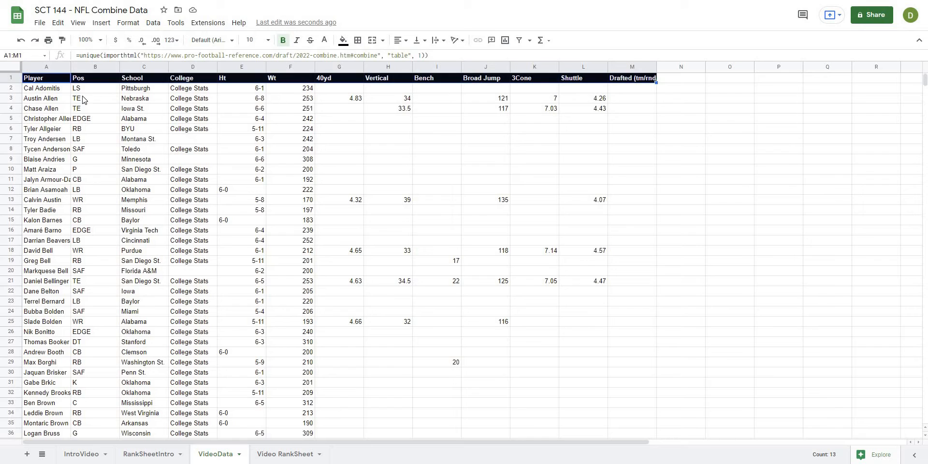
drag(46, 88, 638, 90)
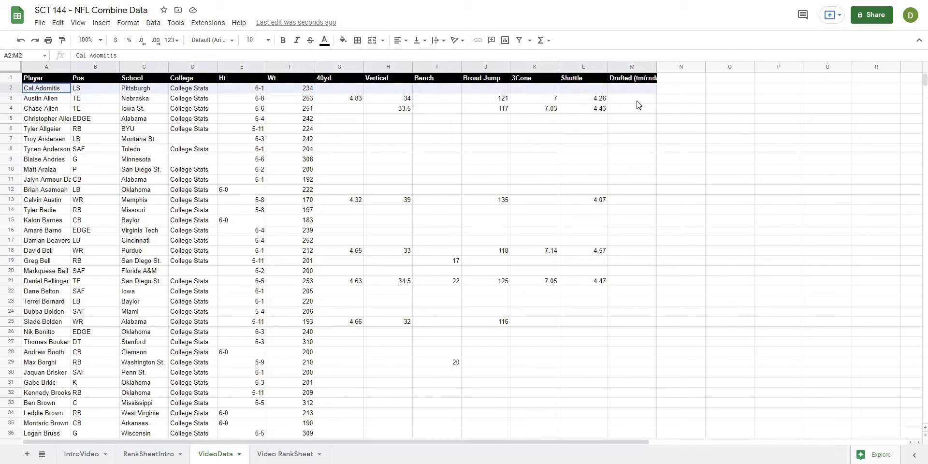
click(468, 174)
click(81, 220)
drag(83, 122, 78, 337)
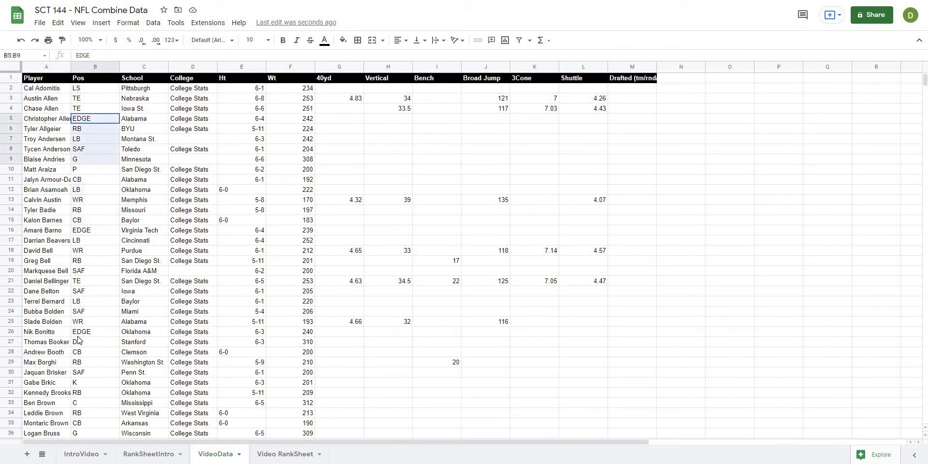
drag(144, 209, 144, 331)
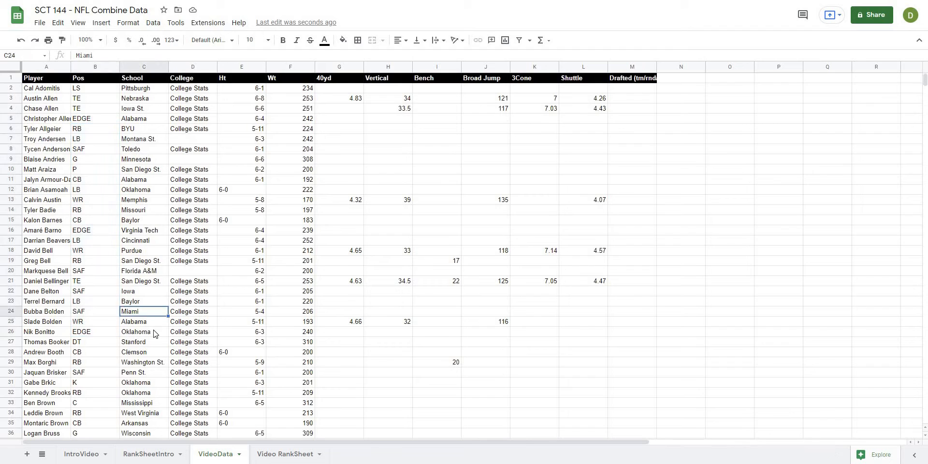
click(338, 184)
drag(34, 78, 640, 79)
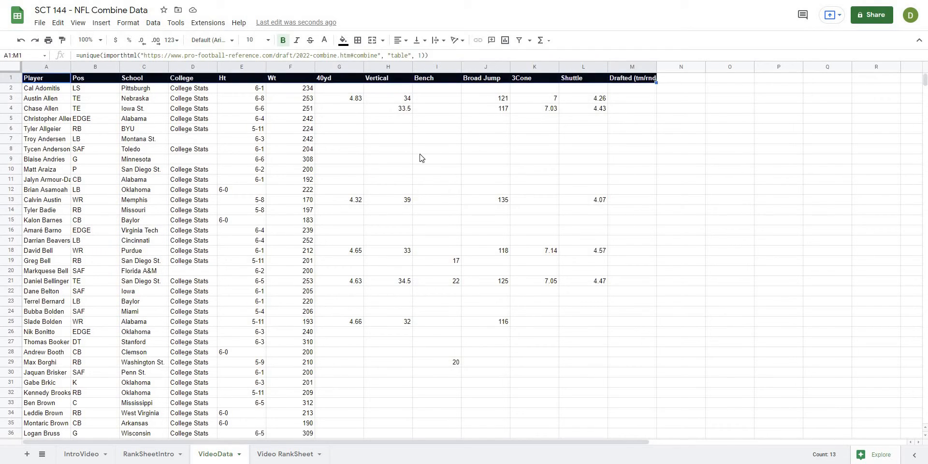
click(405, 156)
drag(36, 78, 615, 91)
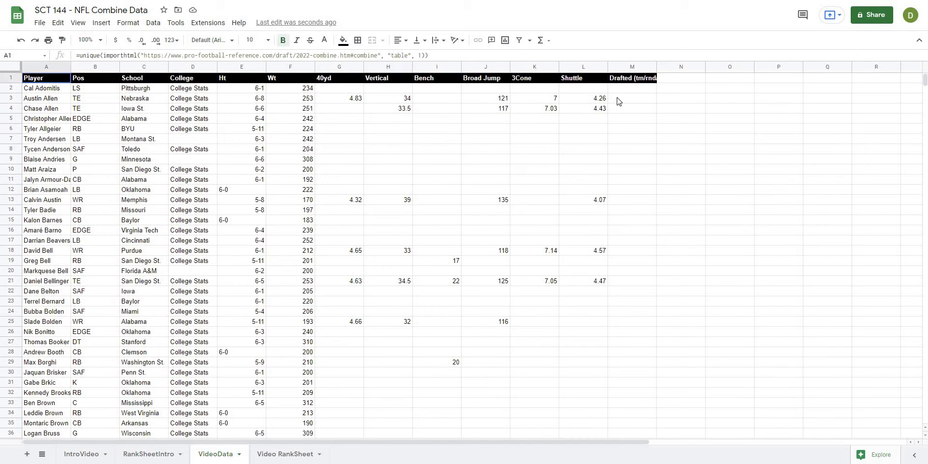
click(605, 200)
scroll(223, 294, down, 10)
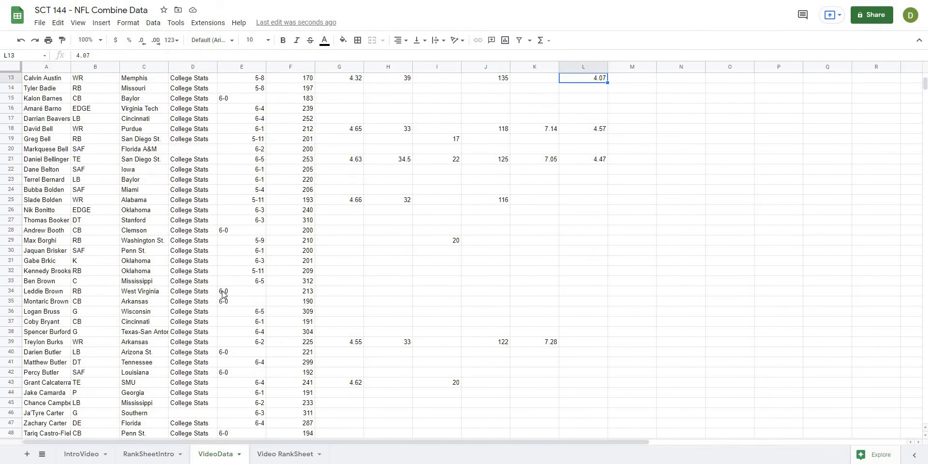
scroll(223, 294, down, 7)
scroll(225, 290, up, 15)
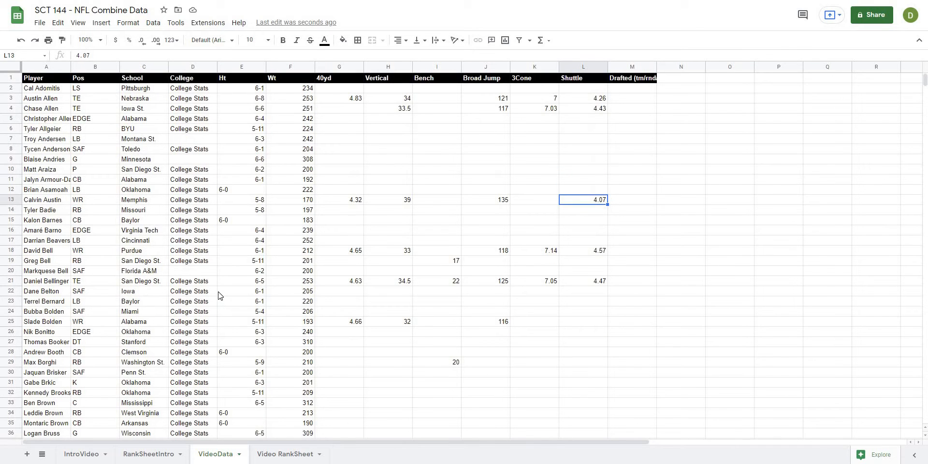
Step: Fill cell C2 beside the Athlete label in Video RankSheet with a light yellow background
click(170, 284)
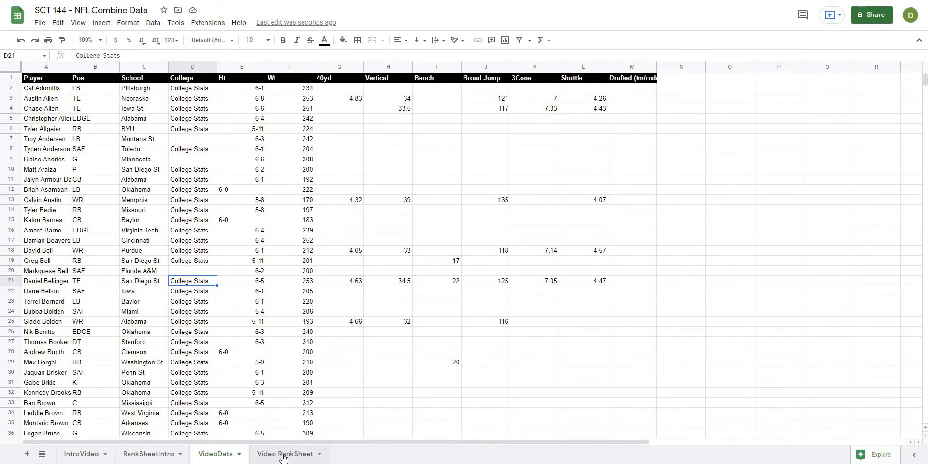
key(ctrl+shift+Page_Down)
click(151, 265)
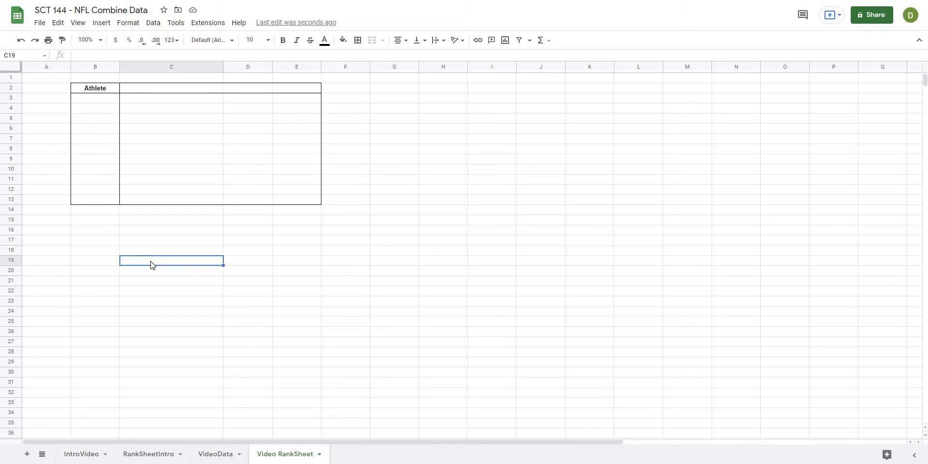
click(203, 91)
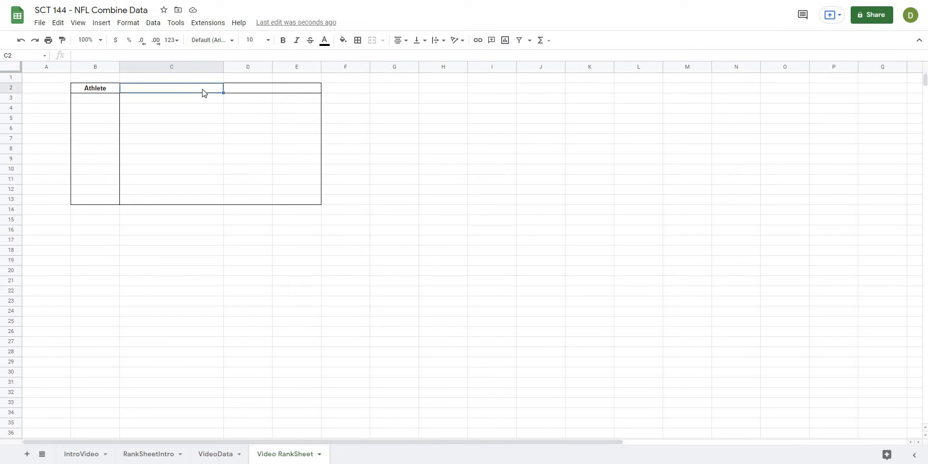
click(343, 40)
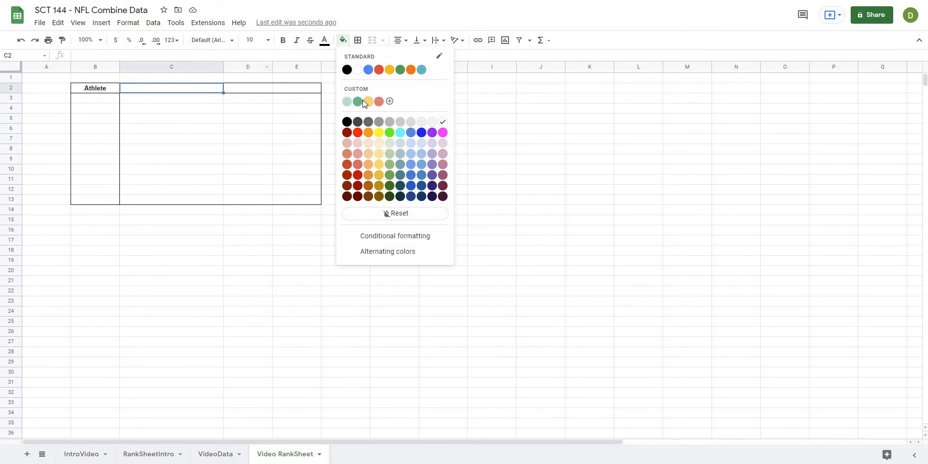
click(377, 143)
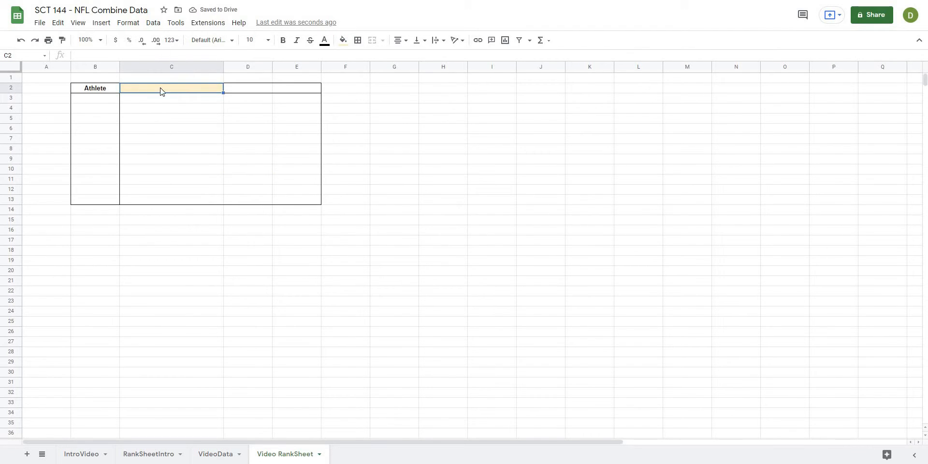
click(161, 118)
click(157, 89)
key(Down)
key(Down)
key(Down)
key(Down)
key(Down)
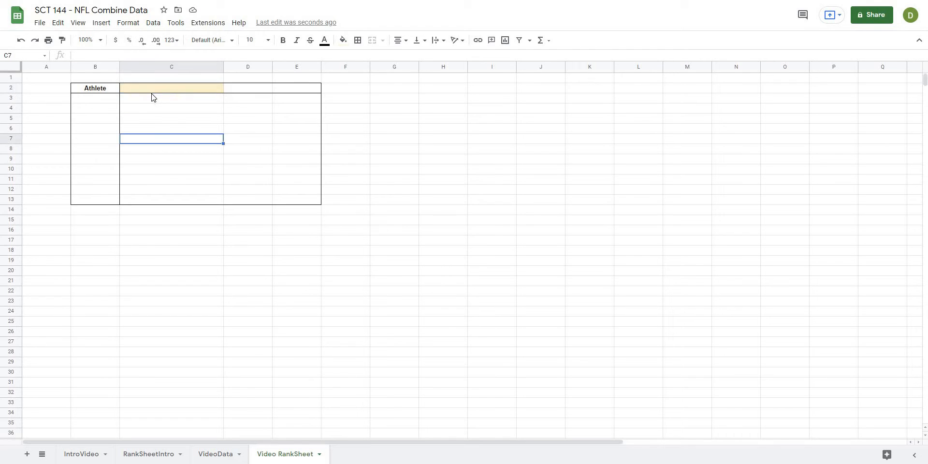
key(Up)
key(Up)
key(Up)
key(Up)
key(Up)
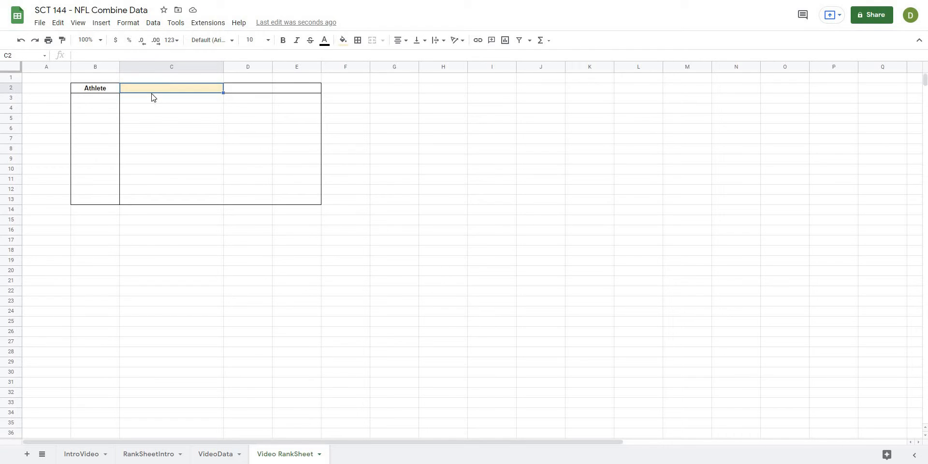
Step: Add a dropdown to cell C2 using data validation with a list from the range VideoData!A2:A
click(154, 22)
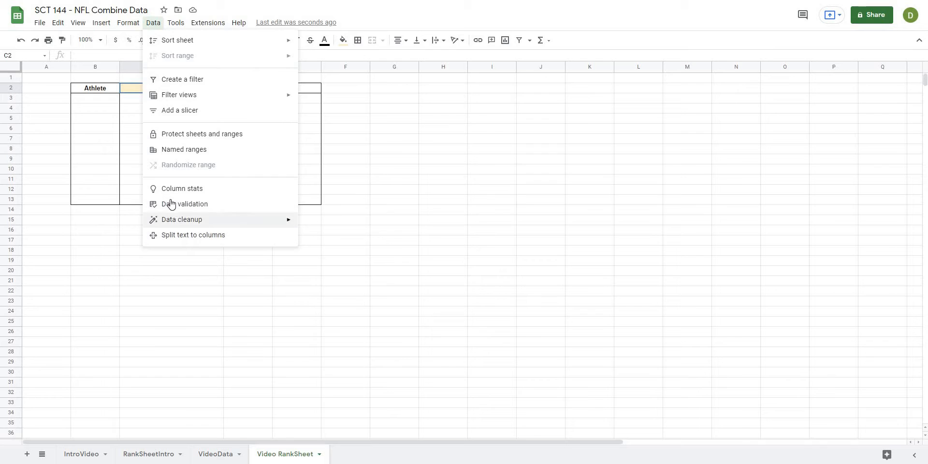
click(169, 203)
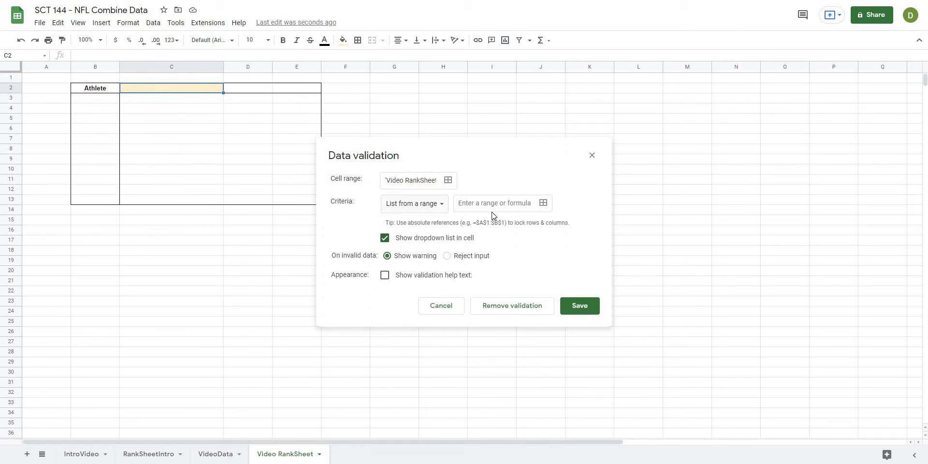
click(544, 203)
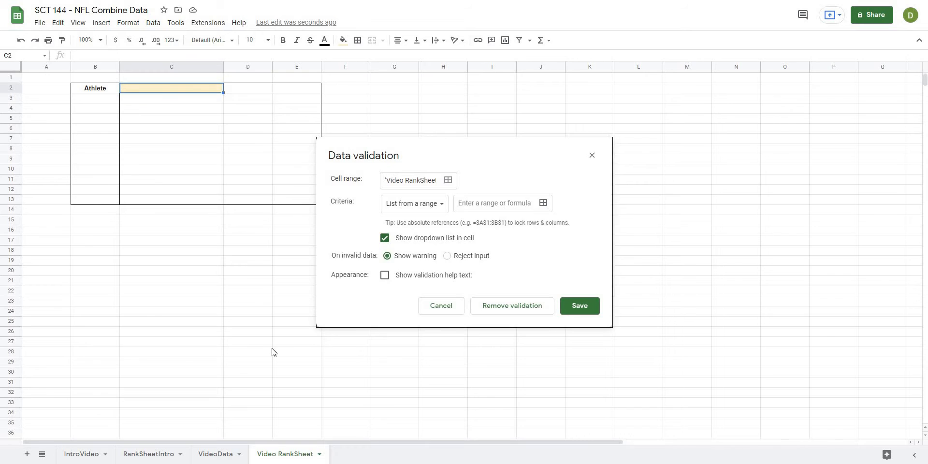
click(218, 453)
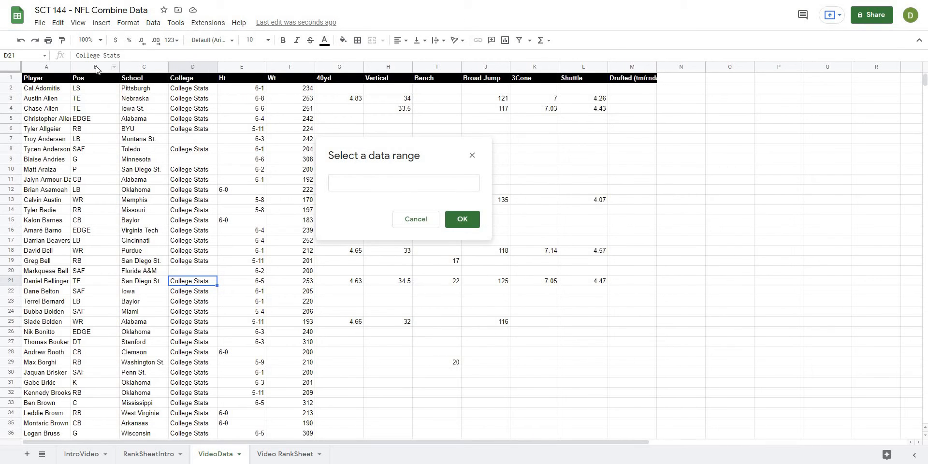
click(33, 65)
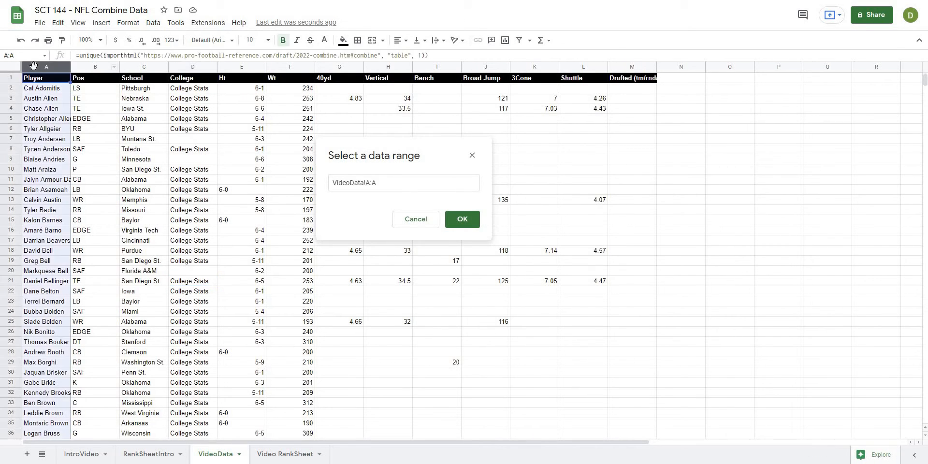
click(374, 183)
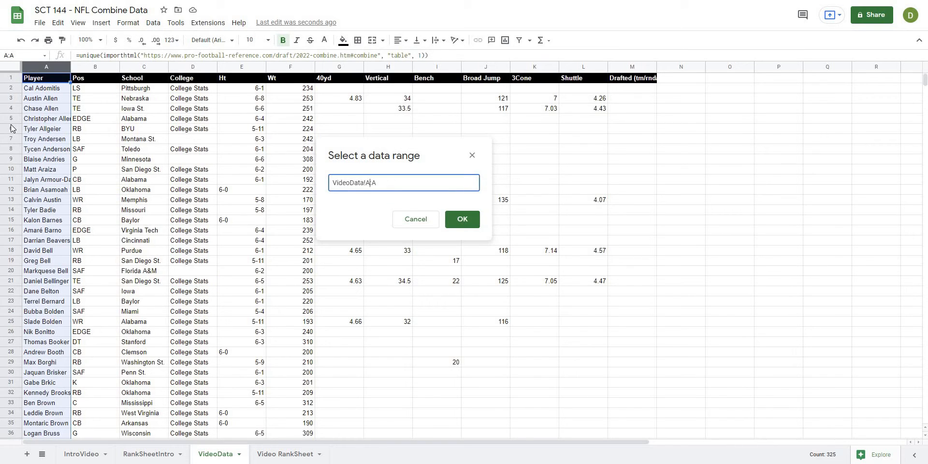
text(2)
click(463, 220)
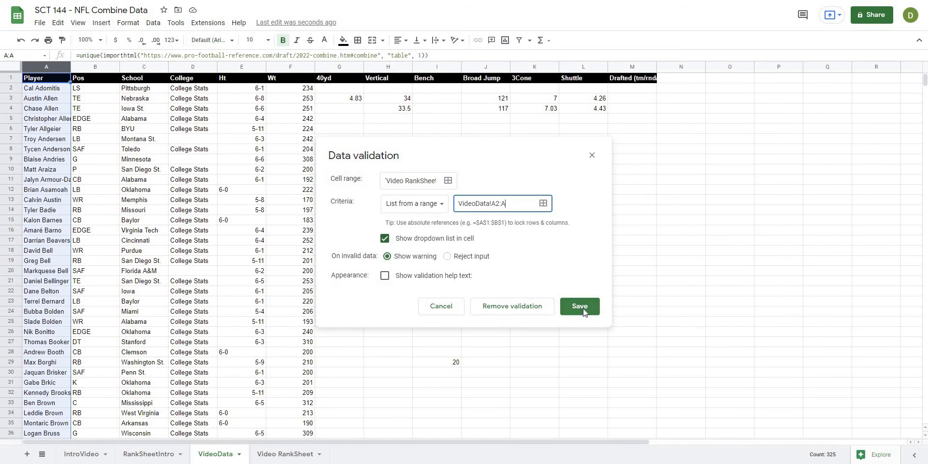
click(582, 308)
Step: Test the athlete dropdown in C2 of Video RankSheet with the first two athletes, ending on the second one in the list
click(283, 454)
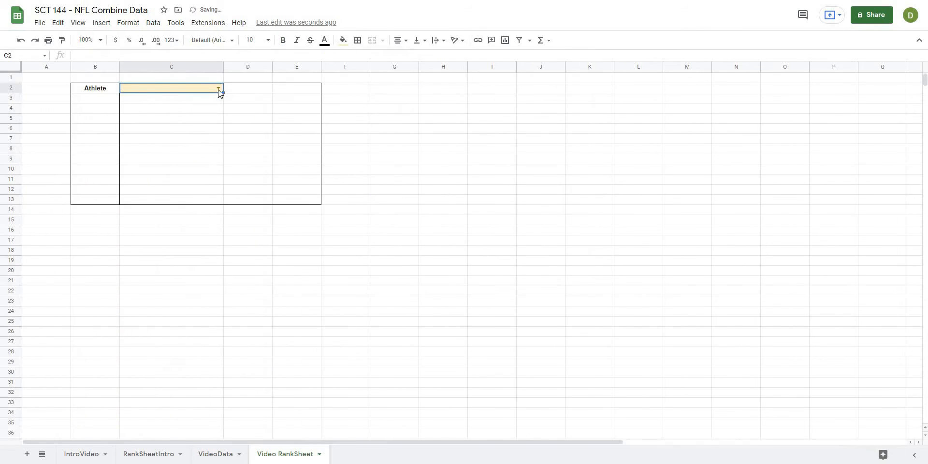
click(219, 89)
click(203, 108)
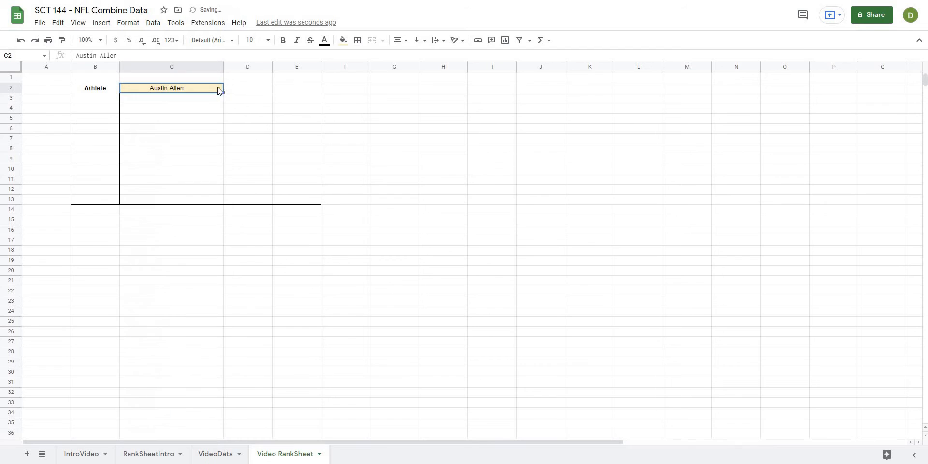
click(183, 114)
click(237, 140)
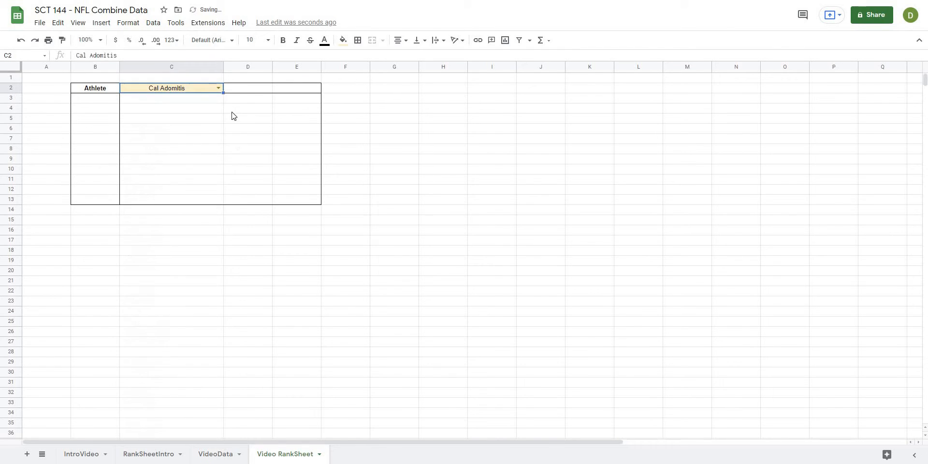
click(218, 88)
click(149, 114)
click(162, 127)
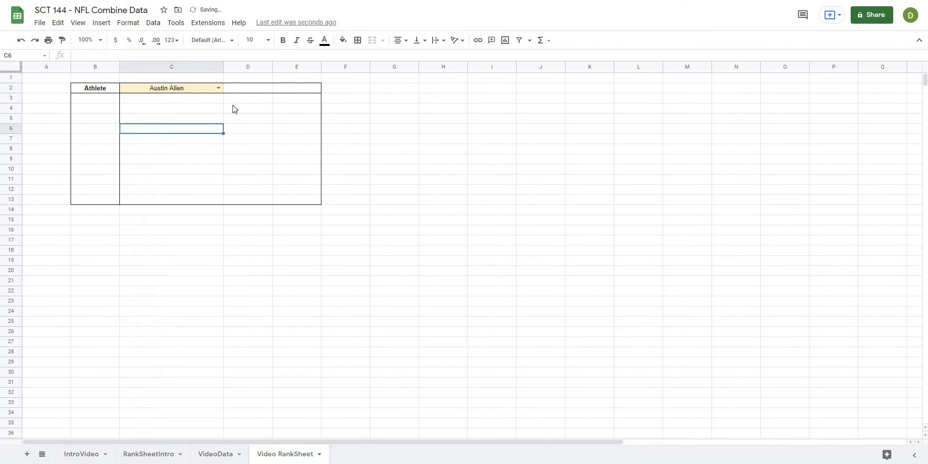
Step: Enter the headings OVR Rank in D2 and POS Rank in E2 and make both bold
click(249, 90)
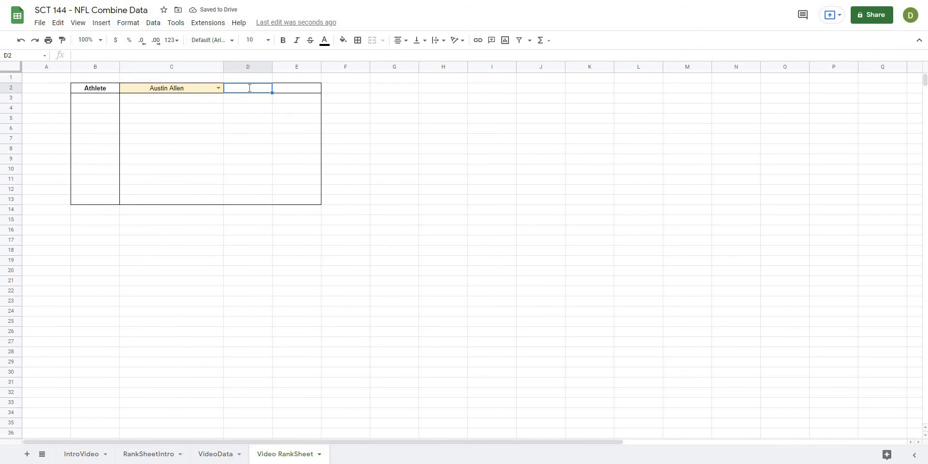
double_click(249, 88)
text(OVR Rank)
key(Tab)
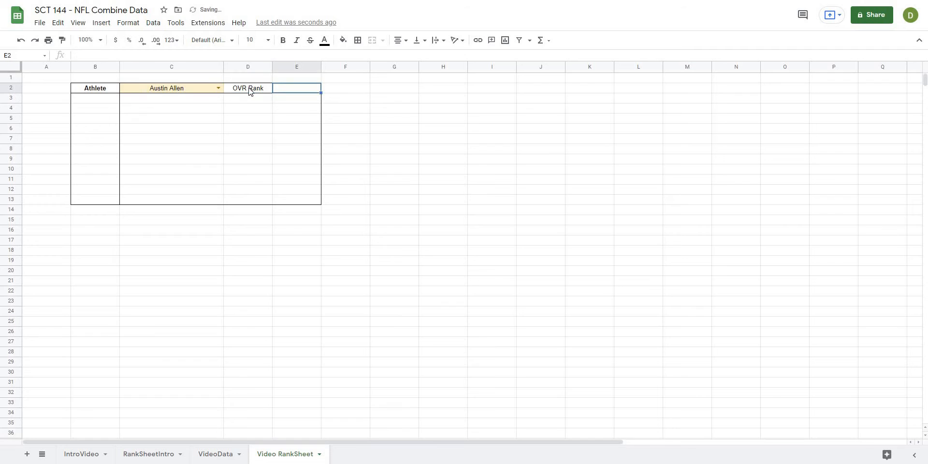
text(POS Rank)
drag(250, 91, 283, 91)
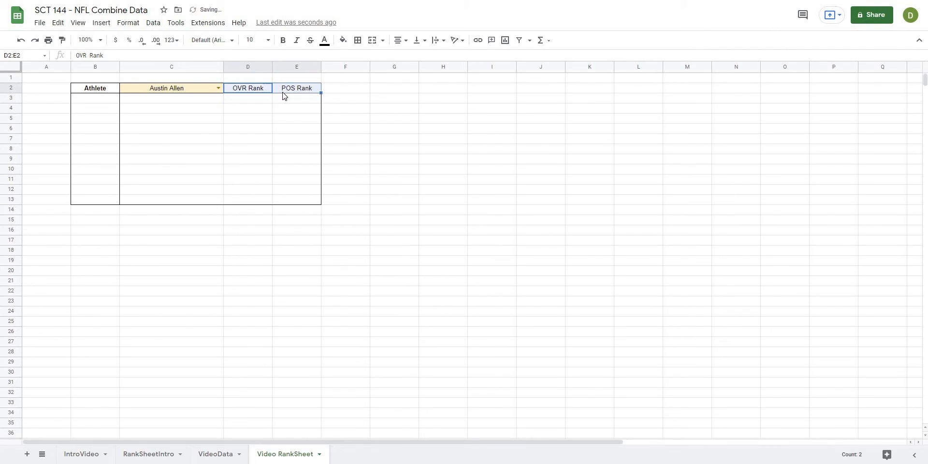
key(ctrl+b)
click(400, 122)
Step: Copy the headers Pos through Shuttle (B1:L1) from VideoData and paste them transposed into B3:B13 of Video RankSheet
drag(97, 100, 87, 202)
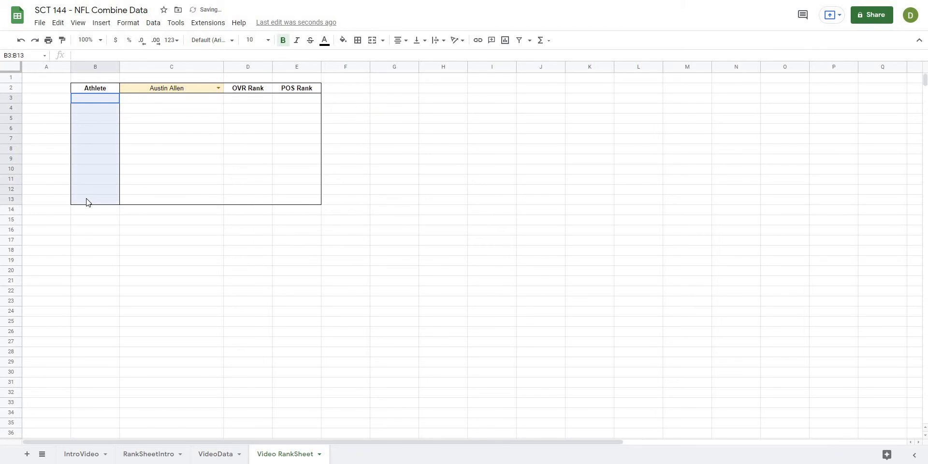
click(101, 245)
click(216, 454)
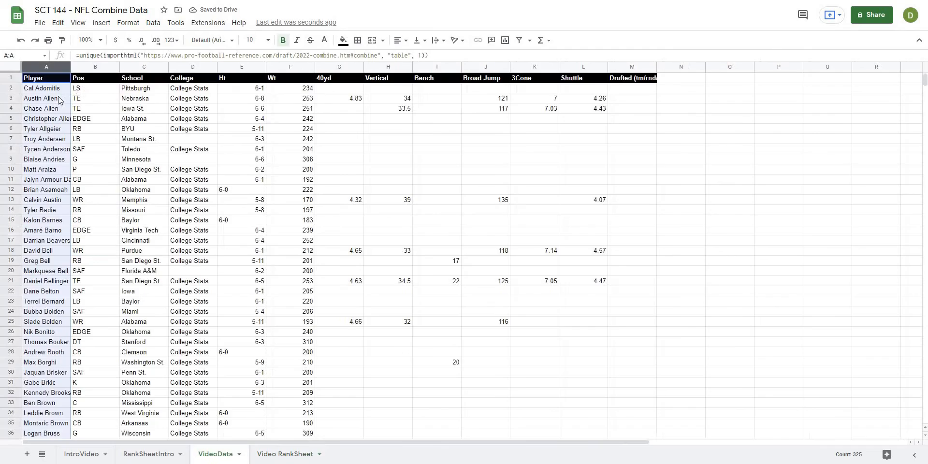
drag(97, 81, 625, 79)
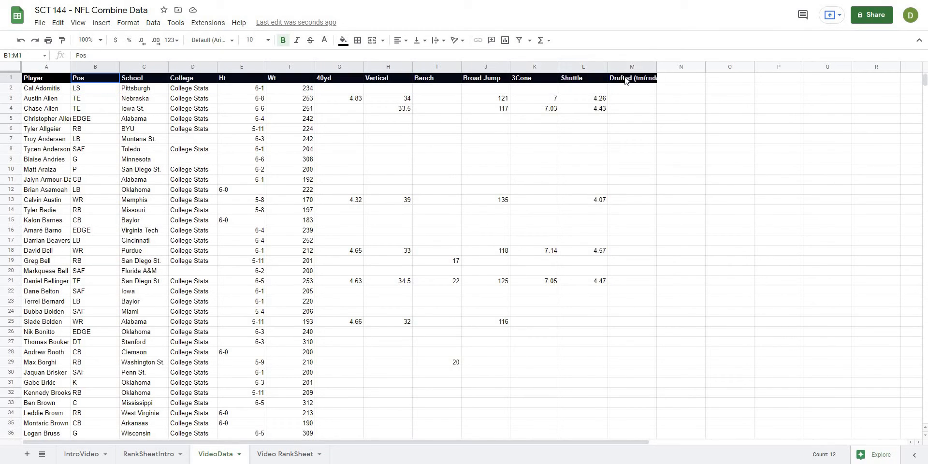
key(shift+Left)
key(ctrl+c)
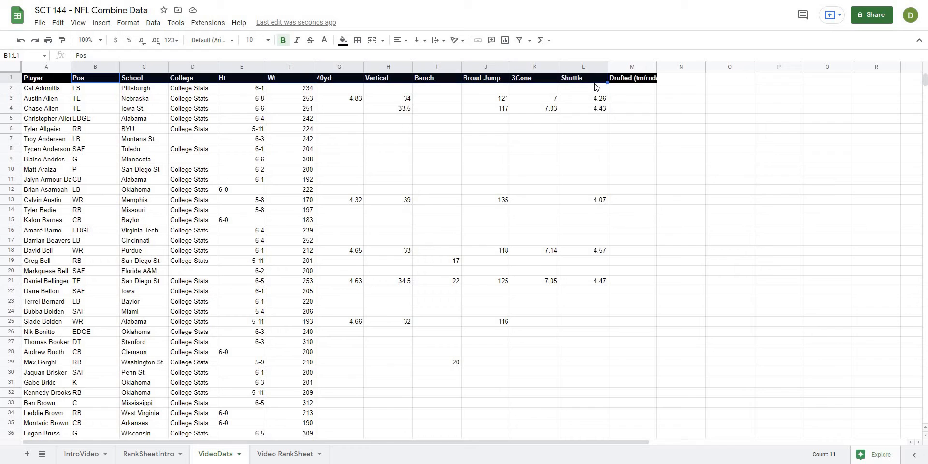
click(296, 454)
click(90, 99)
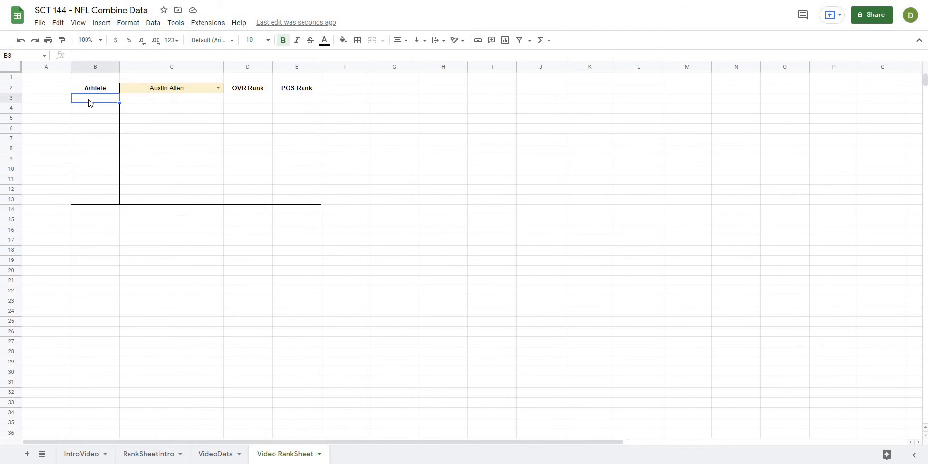
right_click(89, 100)
mouse_move(168, 160)
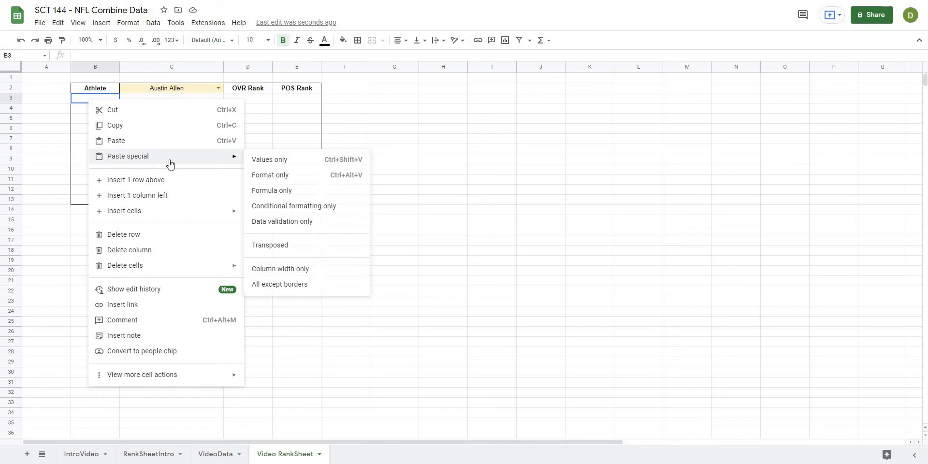
click(278, 250)
click(443, 249)
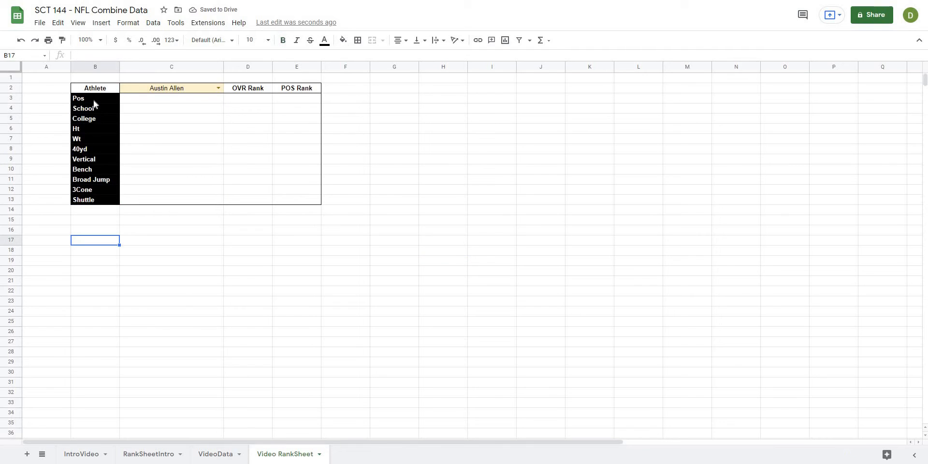
Step: Review the stat labels in B3:B13 against the selected athlete in C2 and the value cells C3:C13
click(94, 100)
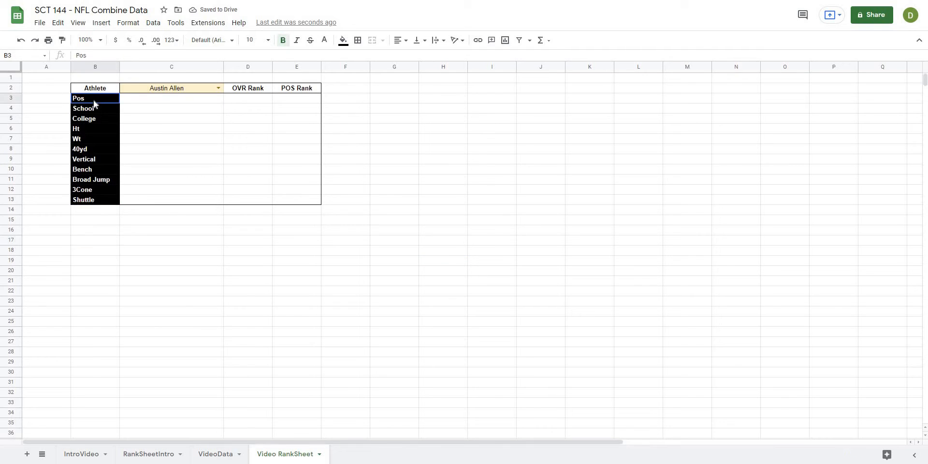
drag(94, 100, 99, 200)
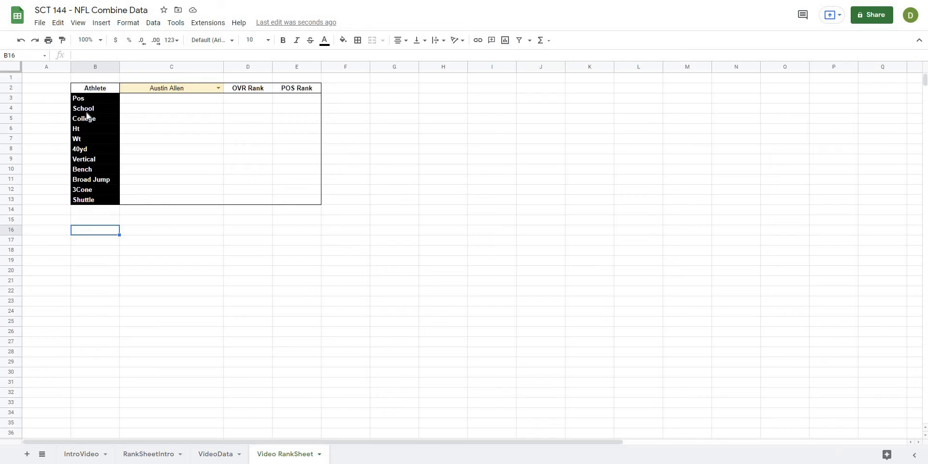
click(83, 92)
click(166, 231)
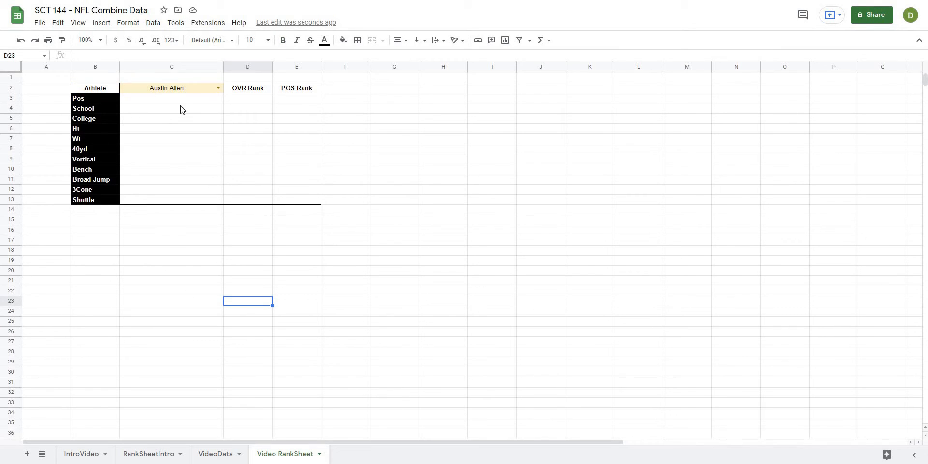
drag(182, 100, 188, 203)
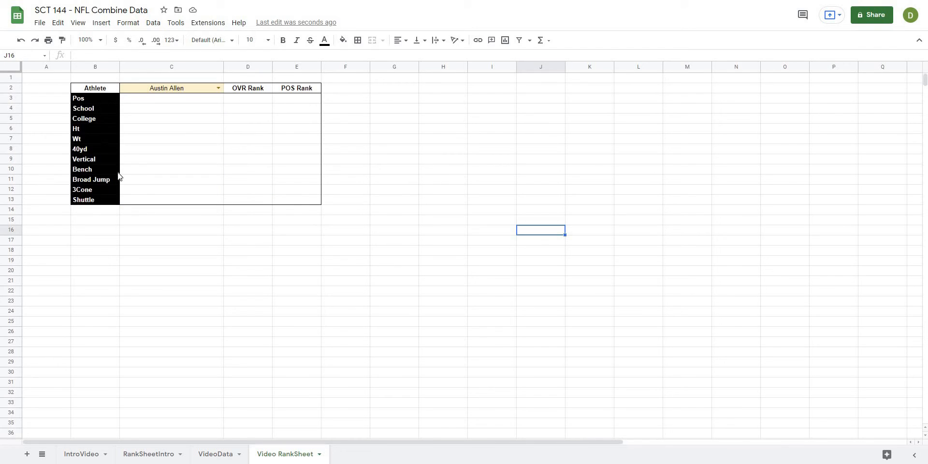
drag(100, 97, 118, 201)
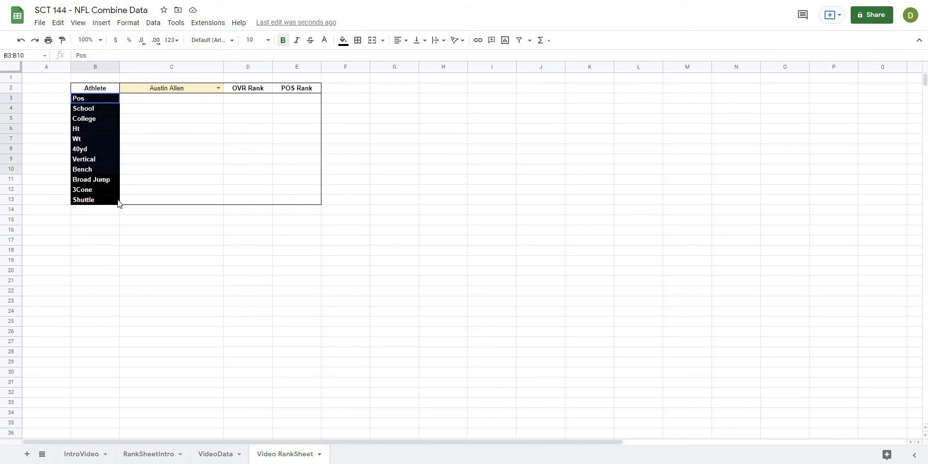
click(145, 179)
click(169, 91)
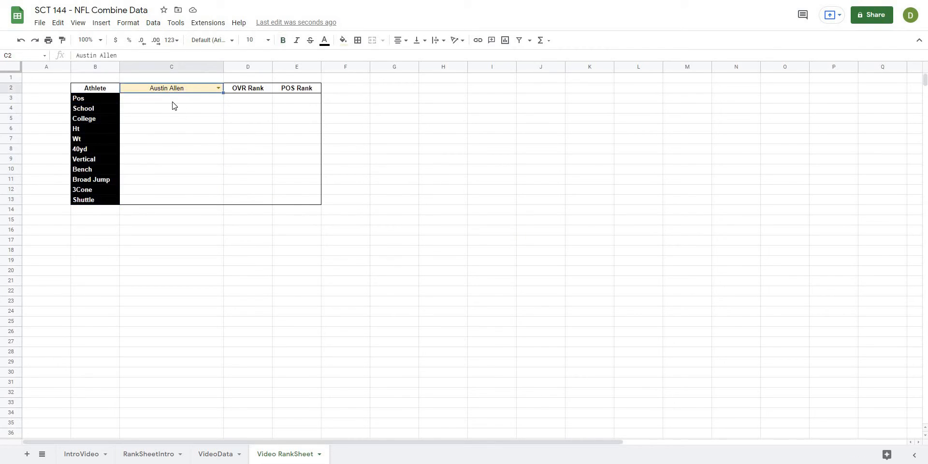
click(170, 101)
click(195, 146)
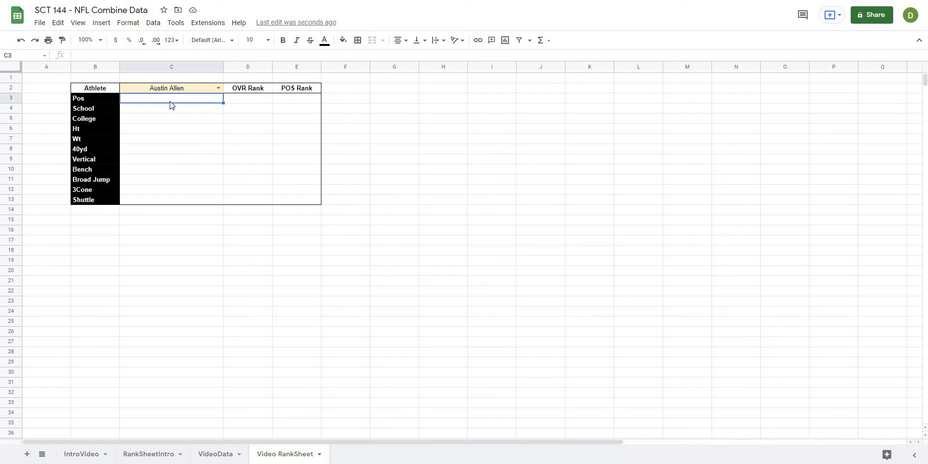
Step: Start a VLOOKUP formula in C3 of Video RankSheet with the absolute reference $C$2 as its search key
click(170, 101)
text(=vk)
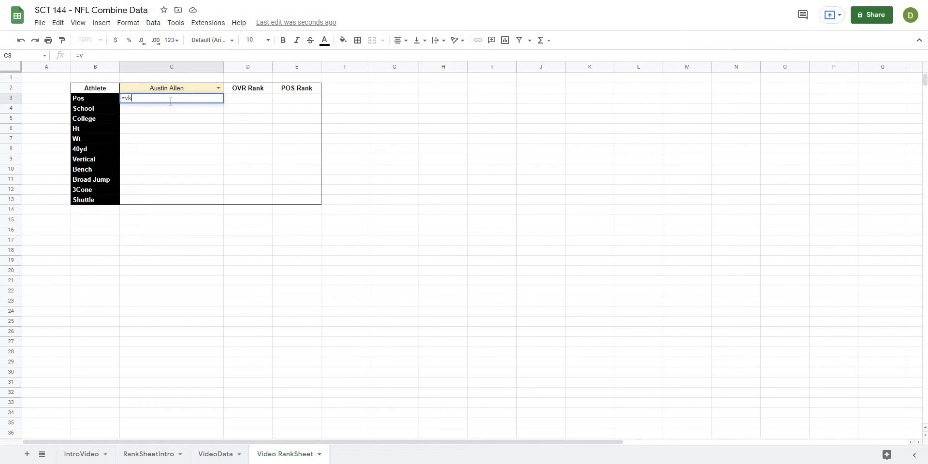
text(i)
key(BackSpace)
key(BackSpace)
text(lookup()
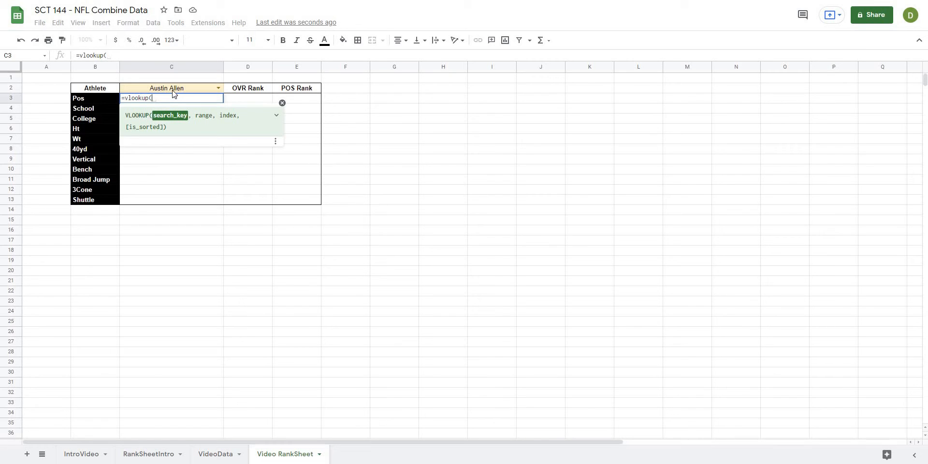
click(172, 88)
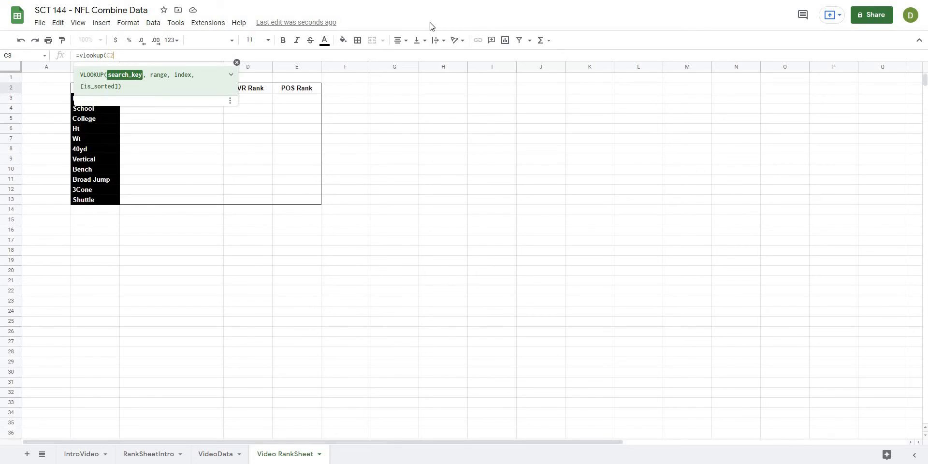
key(F4)
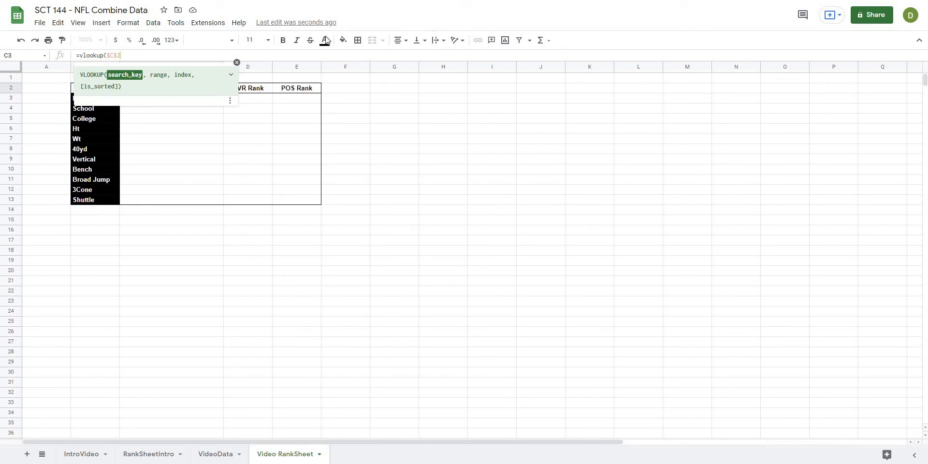
click(236, 63)
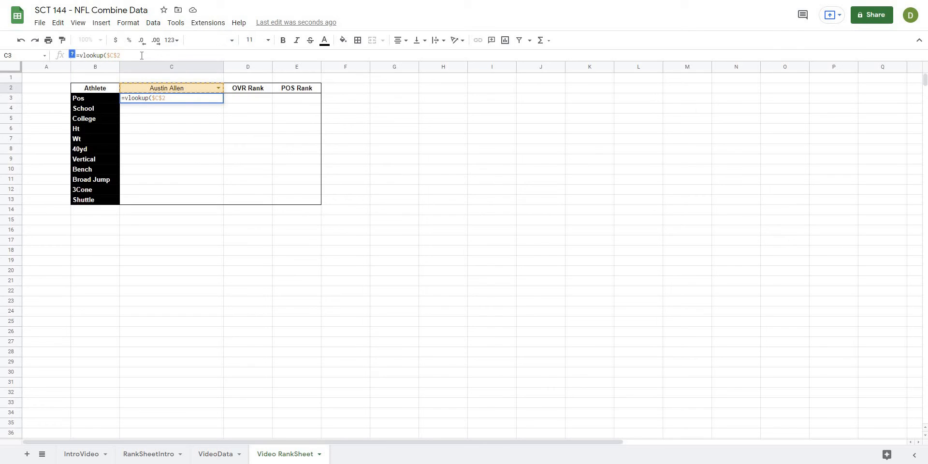
text(,)
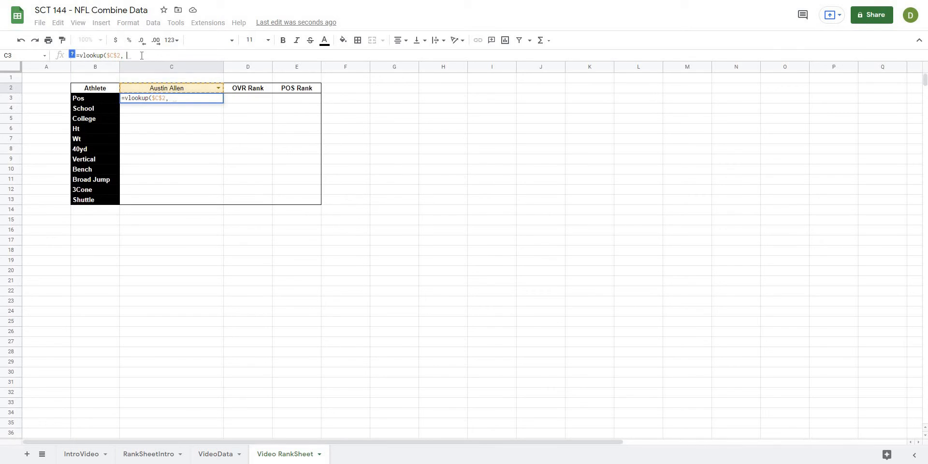
Step: Add VideoData columns A through L as the VLOOKUP range, with the columns locked as VideoData!$A:$L
click(73, 54)
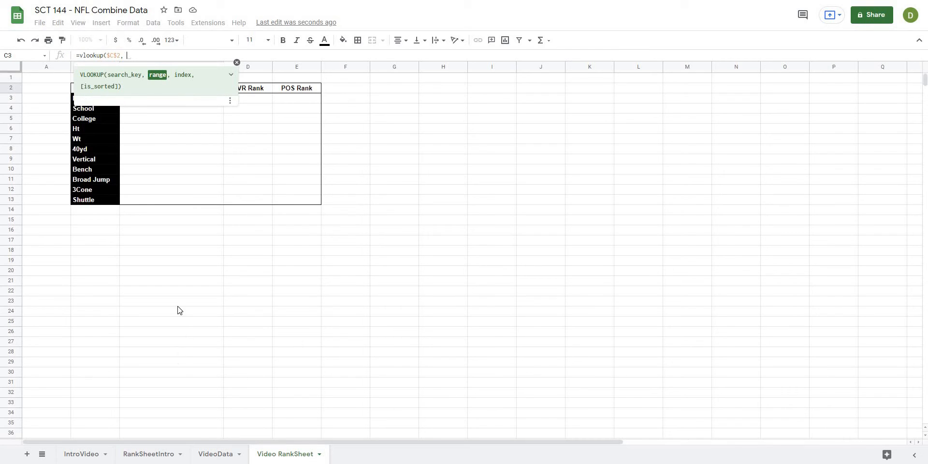
click(223, 457)
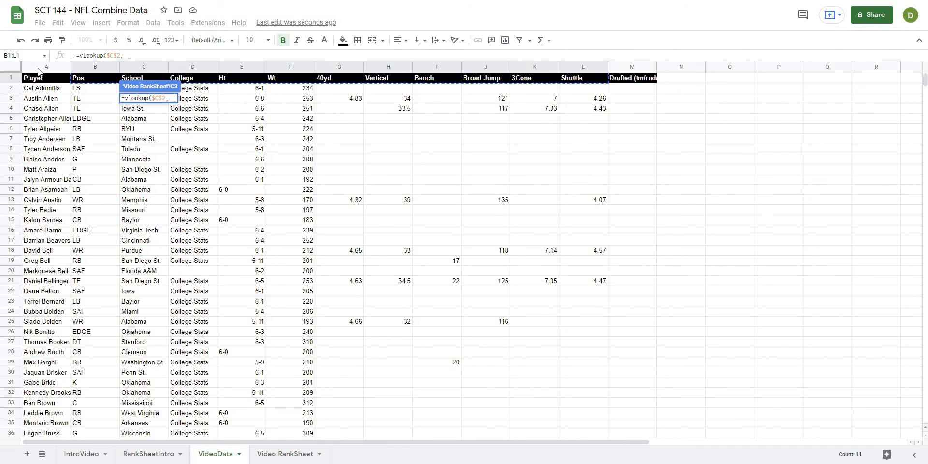
click(49, 66)
drag(191, 59, 591, 68)
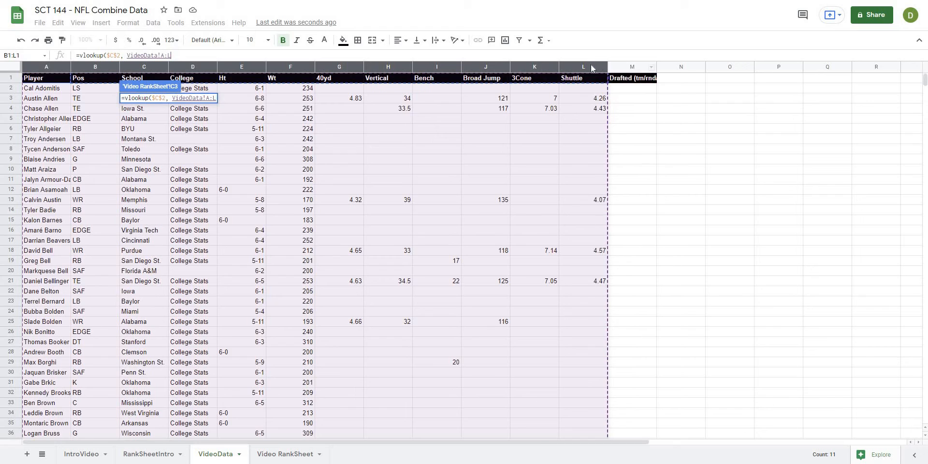
click(163, 55)
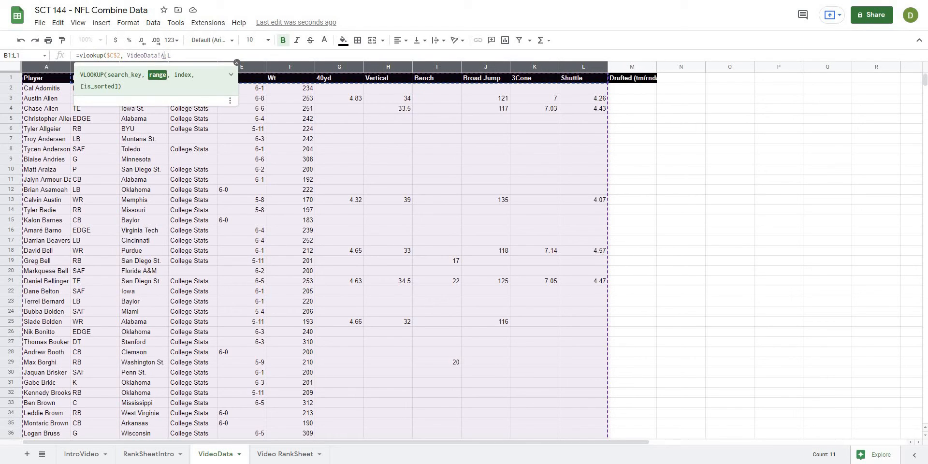
key(F4)
text(,)
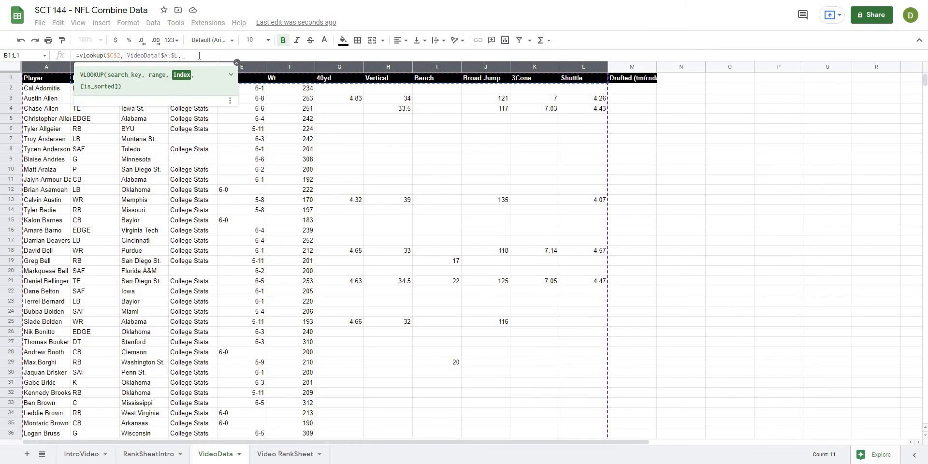
click(236, 63)
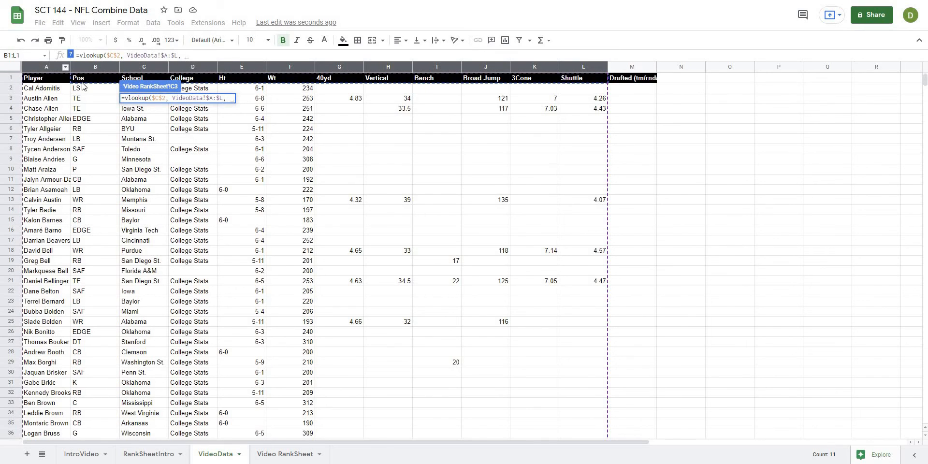
Step: Begin a nested MATCH as the VLOOKUP index, using the Pos label cell in Video RankSheet as search key $B3
click(284, 452)
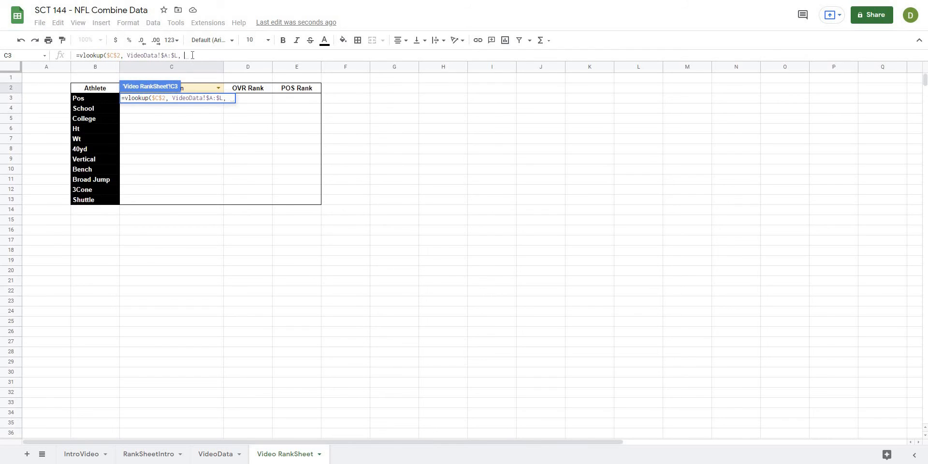
text(match()
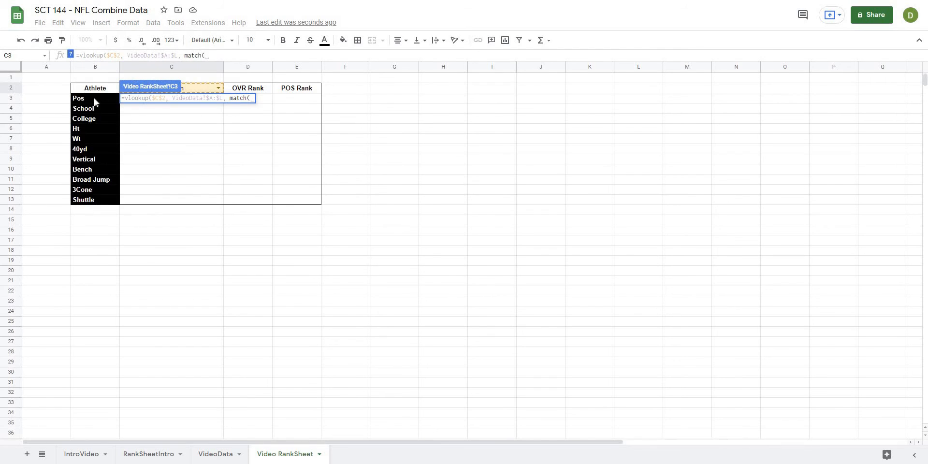
click(92, 98)
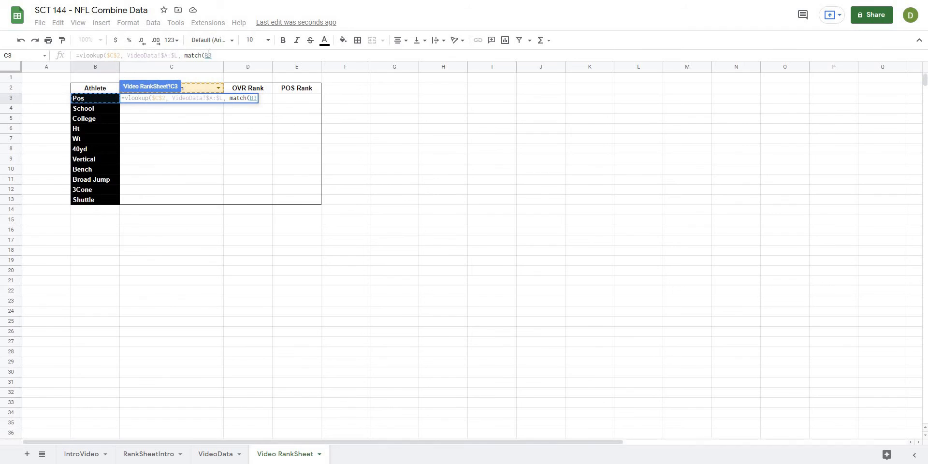
click(205, 56)
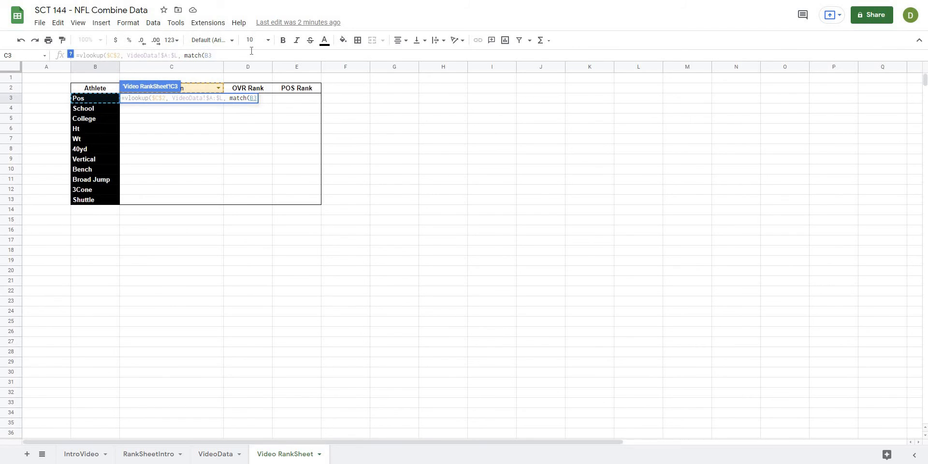
text($)
click(218, 55)
text(,)
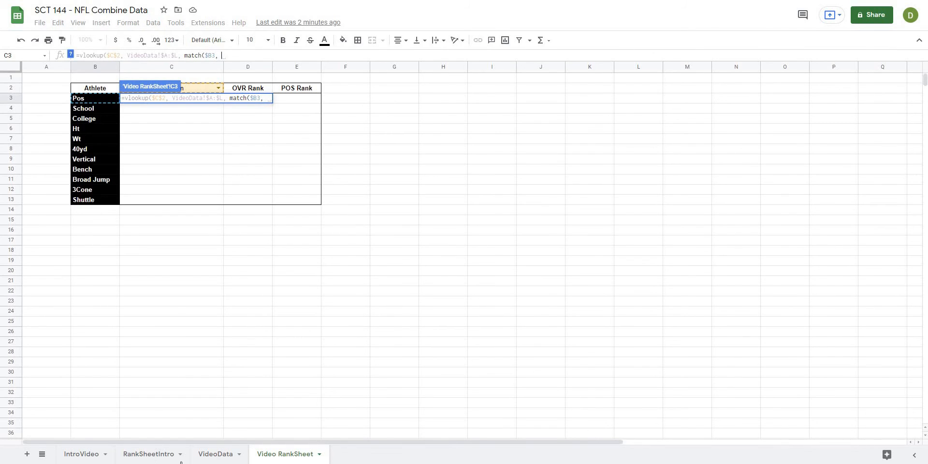
Step: Set the MATCH range to the VideoData header row from Player to Shuttle, locked as VideoData!$A$1:$L$1
click(228, 456)
click(43, 79)
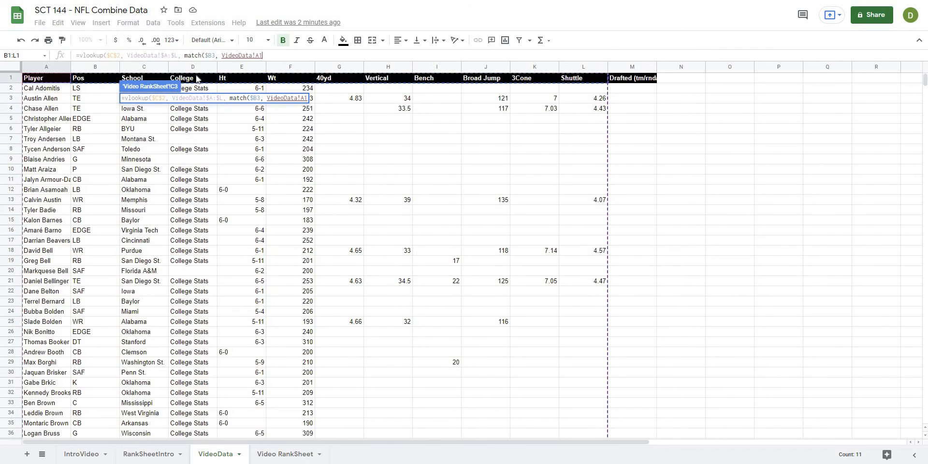
drag(197, 79, 583, 80)
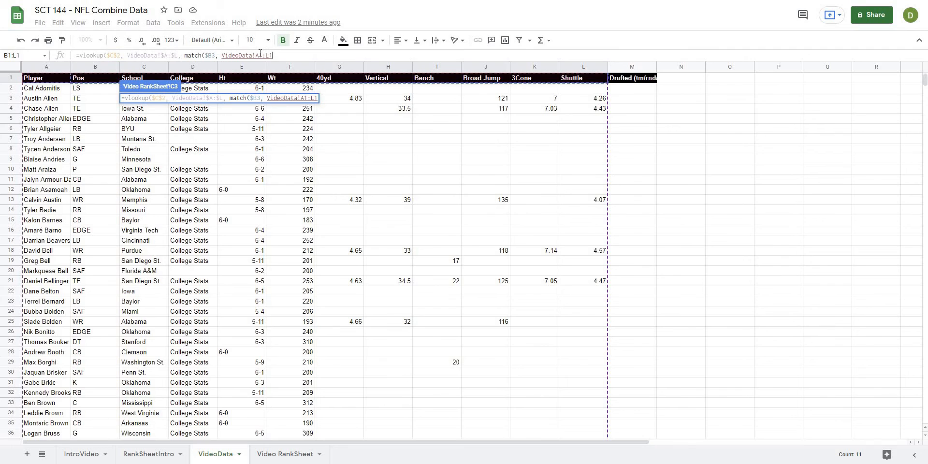
click(260, 54)
key(F4)
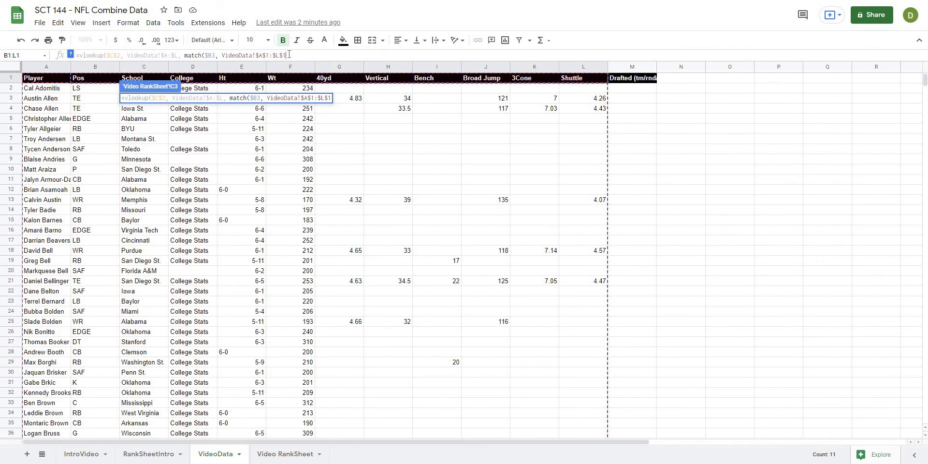
text(,)
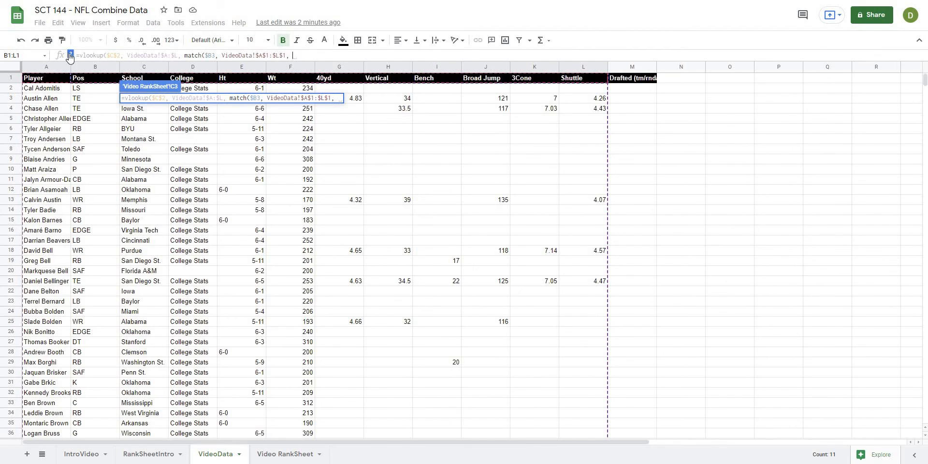
Step: Finish the C3 formula with false for both the MATCH search type and the VLOOKUP is_sorted argument, and enter it
click(296, 55)
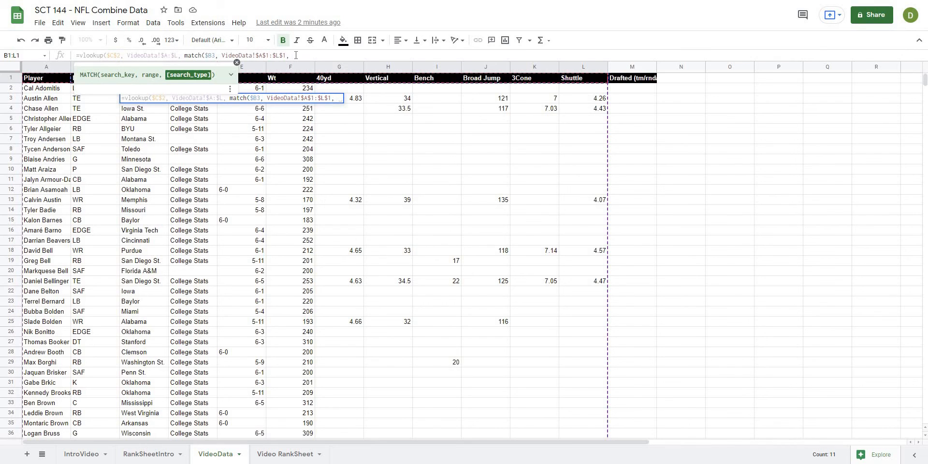
text(false))
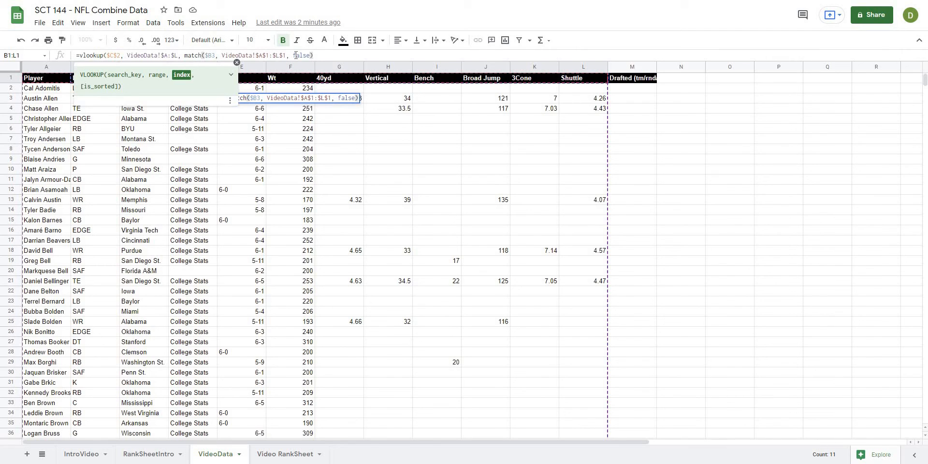
text(, )
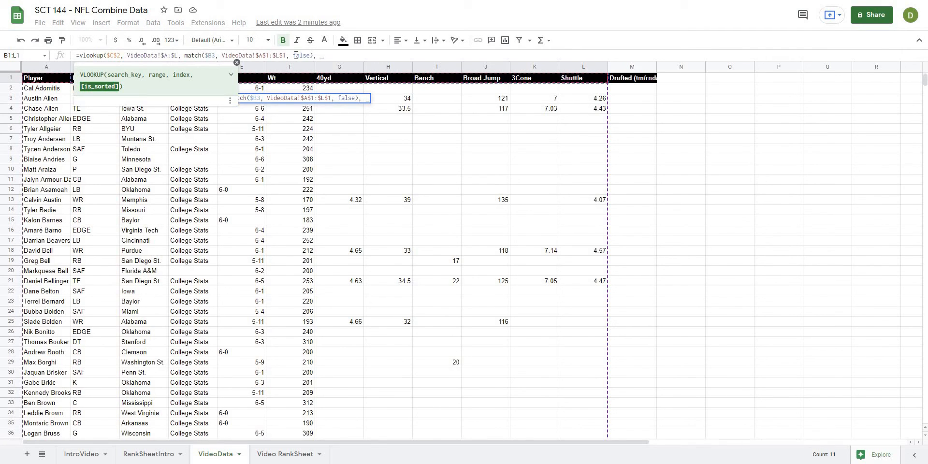
text(false)
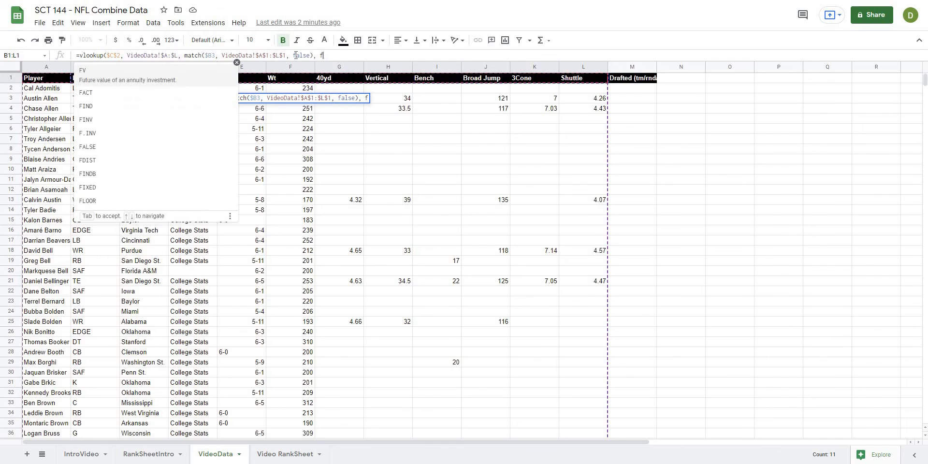
text())
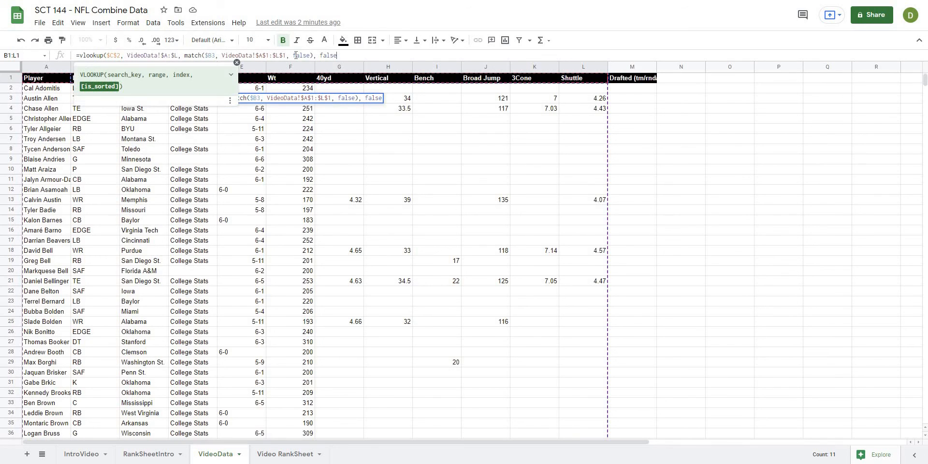
key(Return)
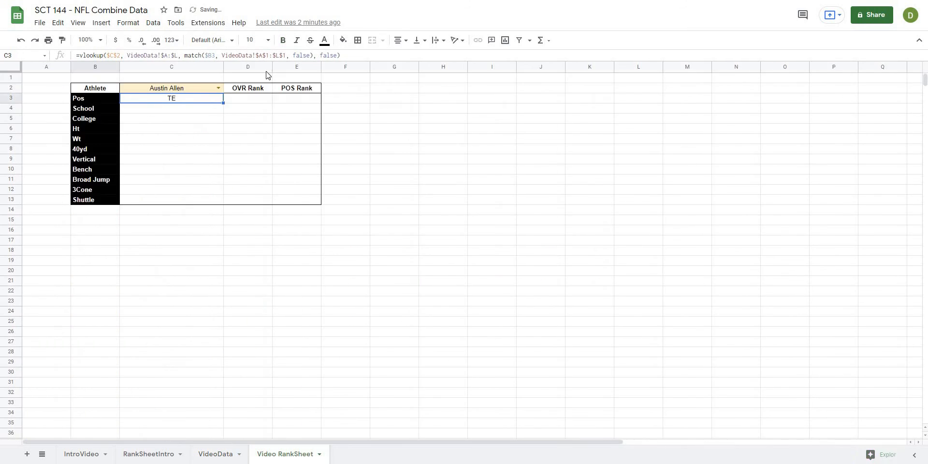
Step: Review the search key, range and MATCH arguments of the C3 formula against the selected athlete and the Pos label
click(154, 148)
click(188, 99)
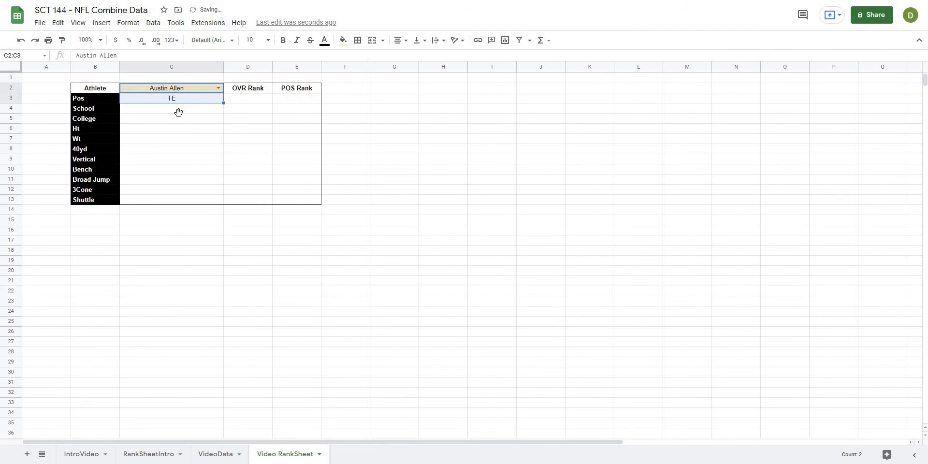
click(109, 55)
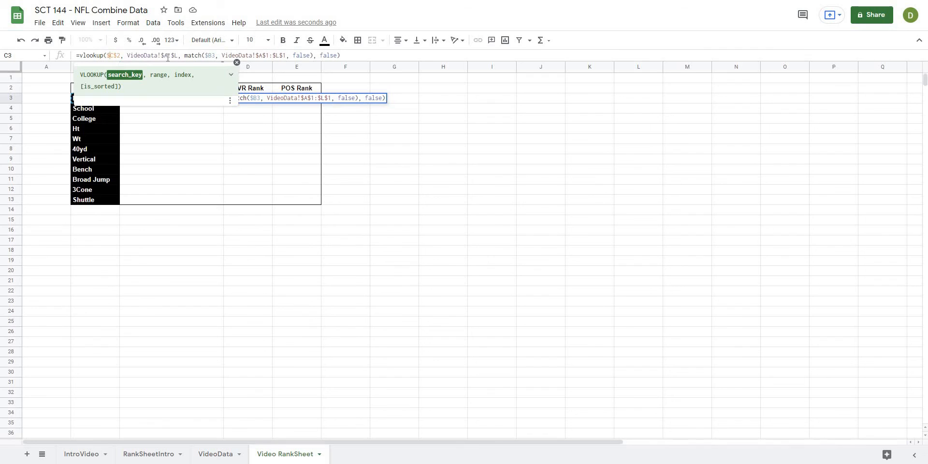
click(231, 68)
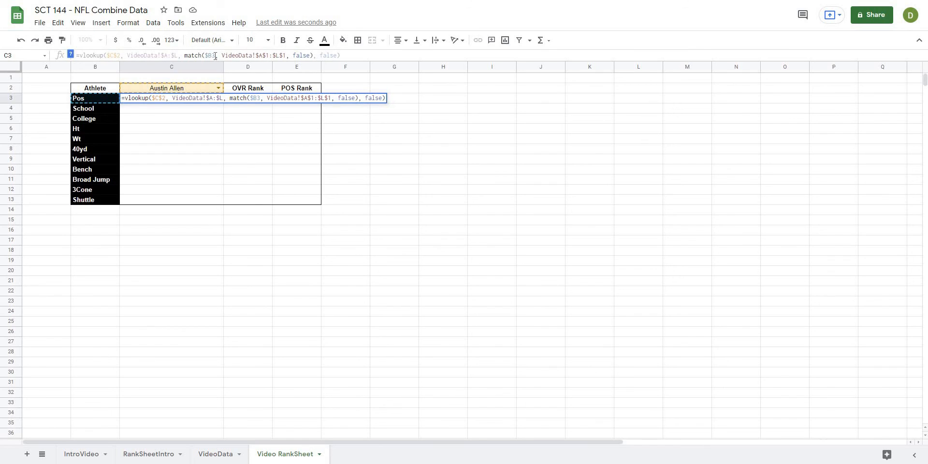
click(349, 51)
key(Escape)
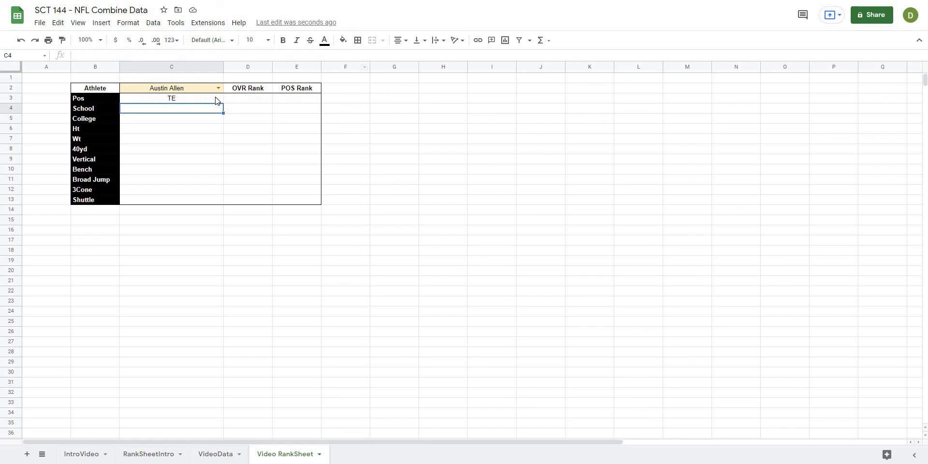
Step: Fill the C3 formula down through C13 and reapply an outer border around B2:E13
drag(222, 103, 219, 203)
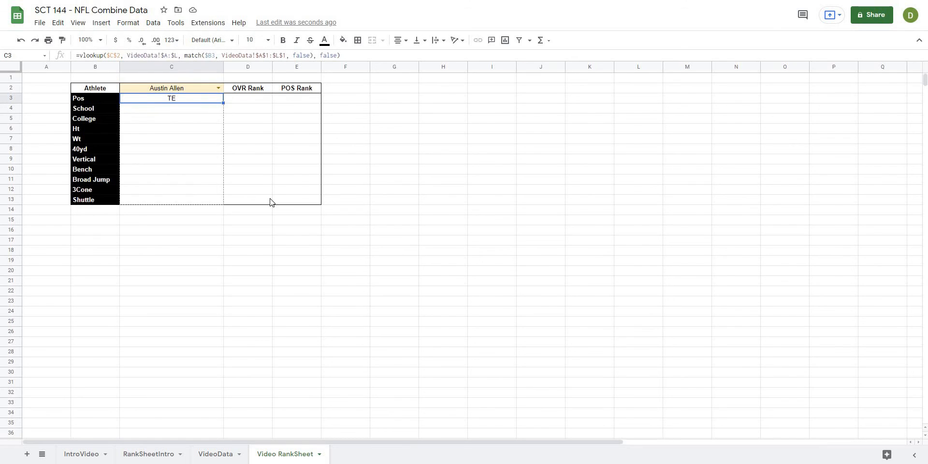
click(451, 186)
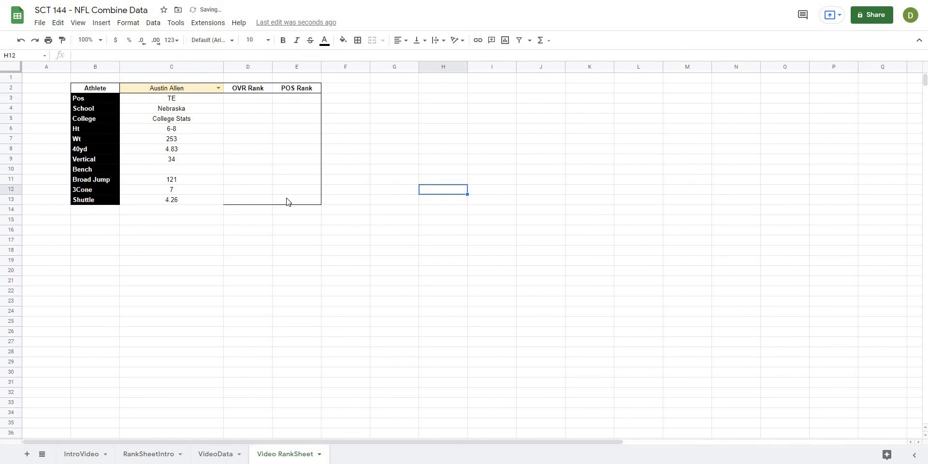
drag(290, 201, 178, 141)
drag(95, 88, 95, 88)
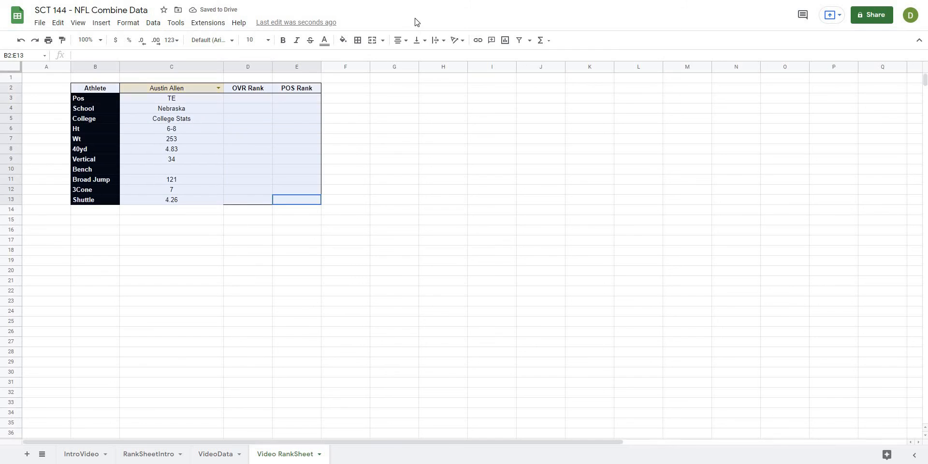
click(358, 41)
click(412, 63)
click(394, 148)
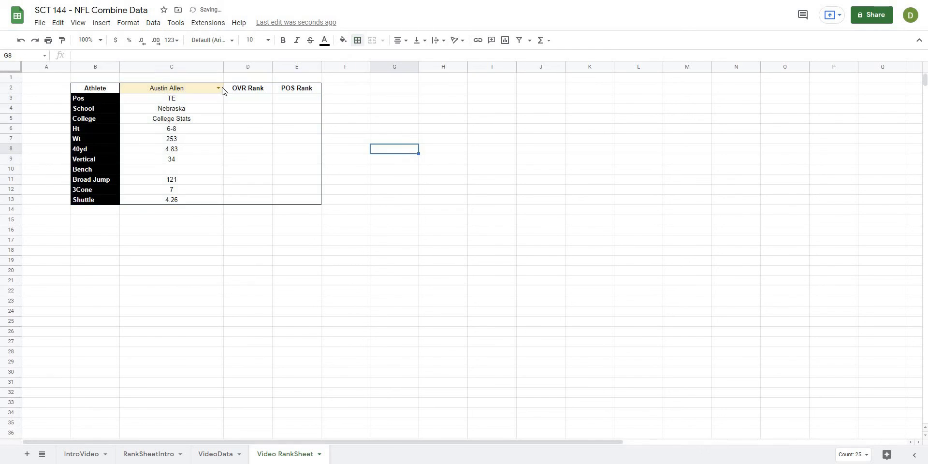
Step: Test the C2 athlete dropdown by choosing four different athletes in turn and returning to the original tight end from Nebraska
click(219, 88)
click(179, 138)
click(219, 88)
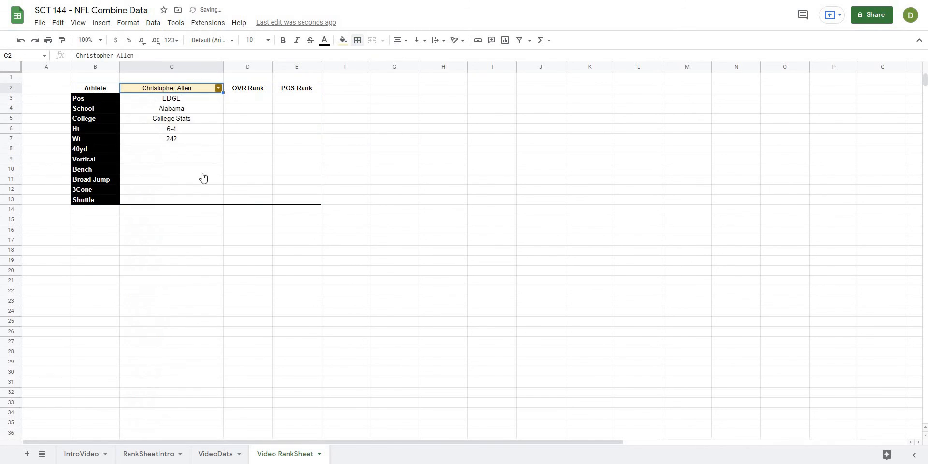
click(179, 213)
click(219, 89)
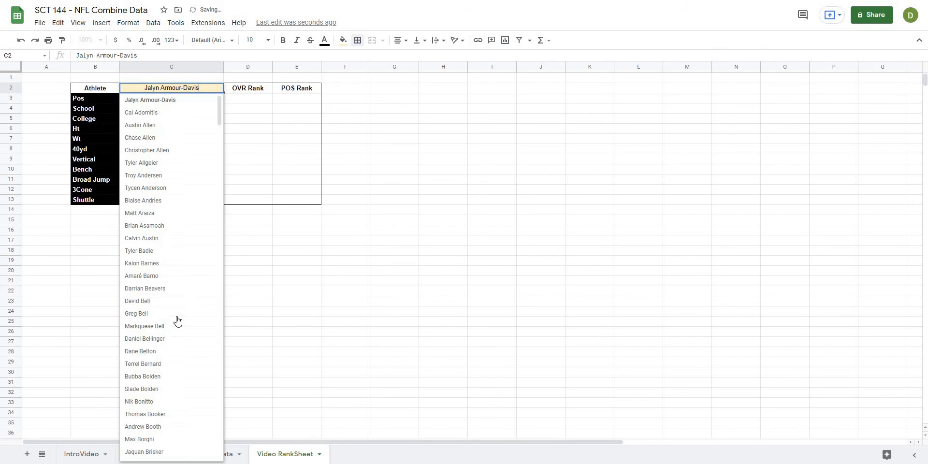
click(176, 314)
click(219, 89)
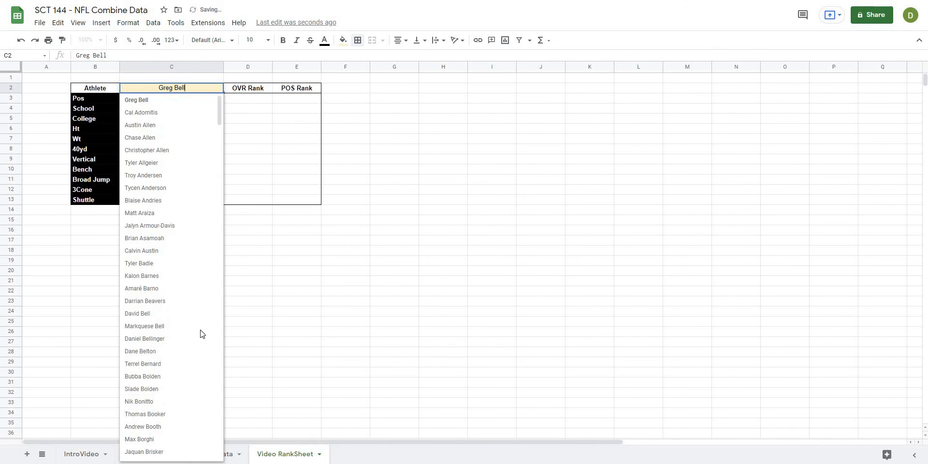
click(164, 389)
click(218, 87)
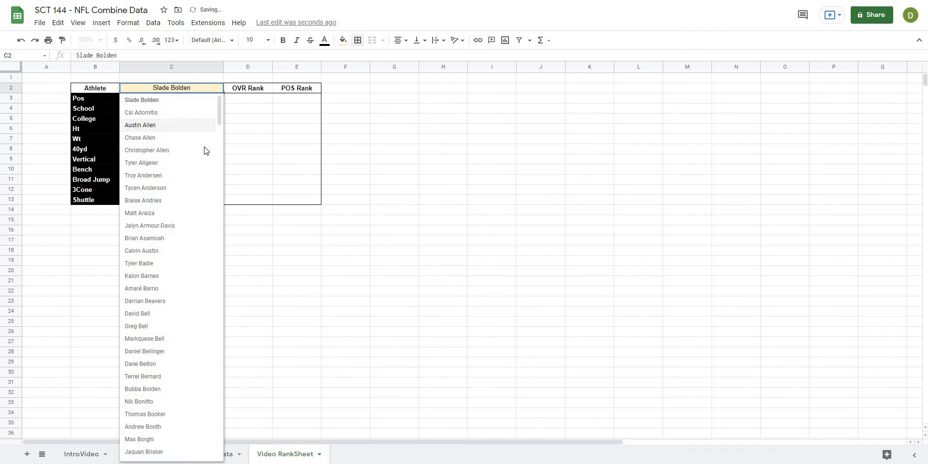
click(174, 125)
click(488, 220)
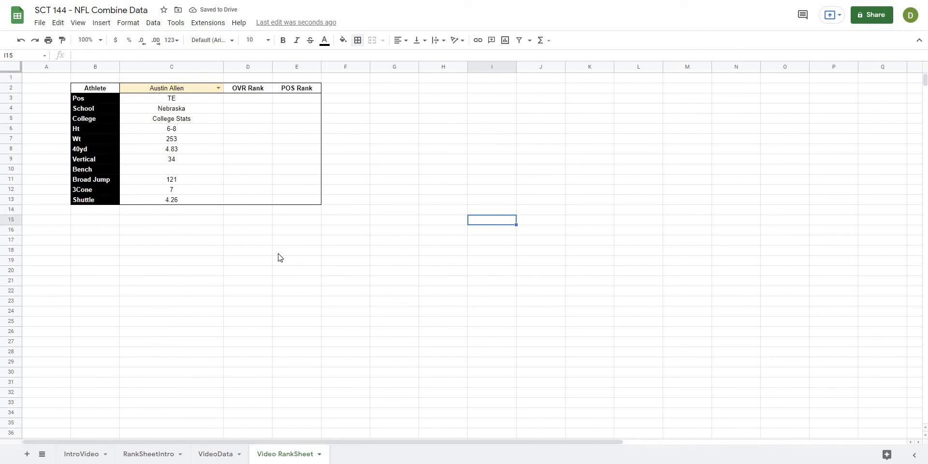
Step: Review the athlete's stats in C3:C13 and the OVR Rank and POS Rank cells from Ht to Shuttle, D6:D13 and E6:E13
click(344, 269)
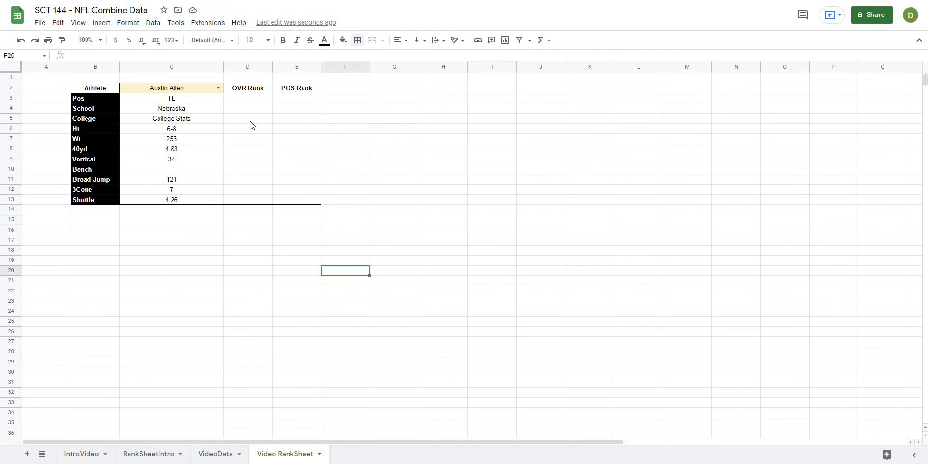
drag(181, 102, 188, 200)
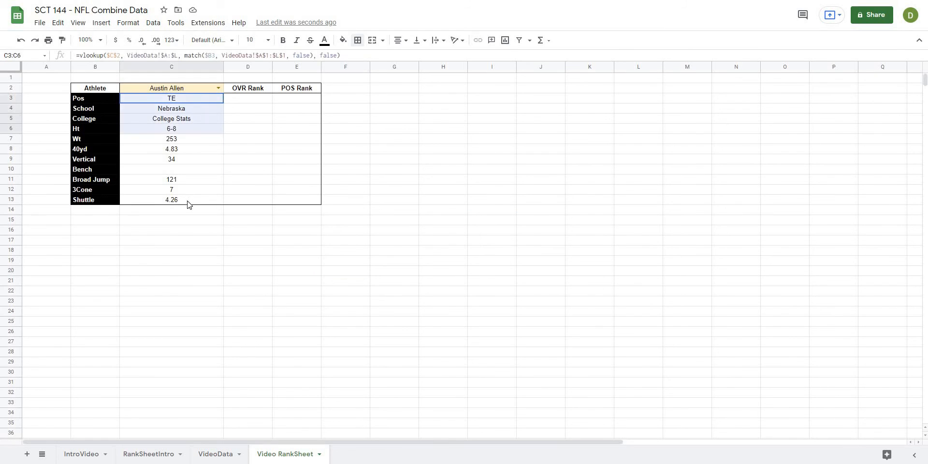
click(320, 242)
drag(250, 128, 255, 203)
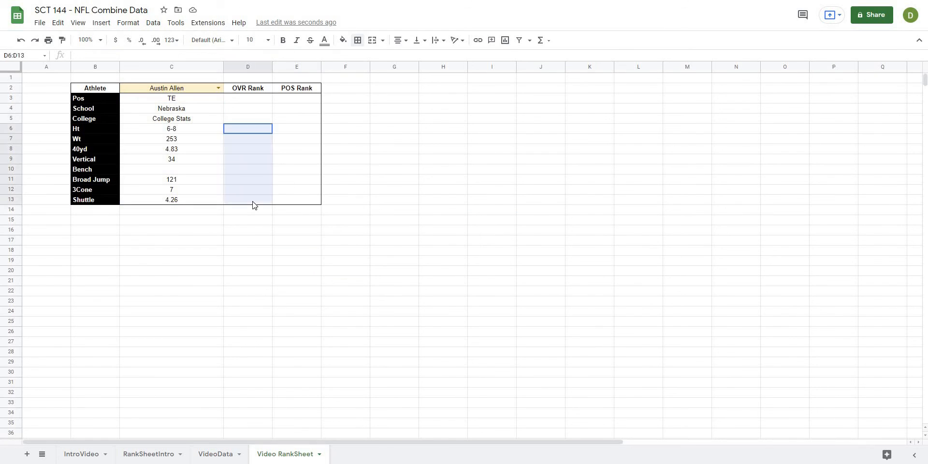
drag(293, 129, 302, 204)
click(478, 182)
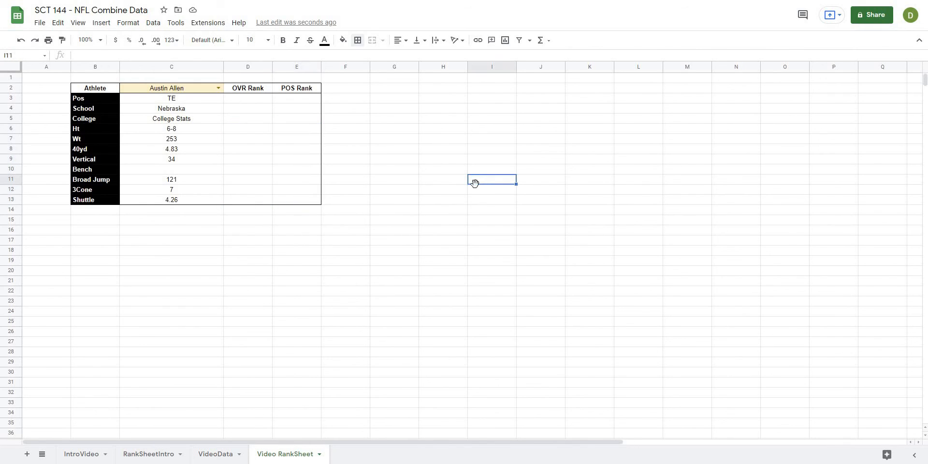